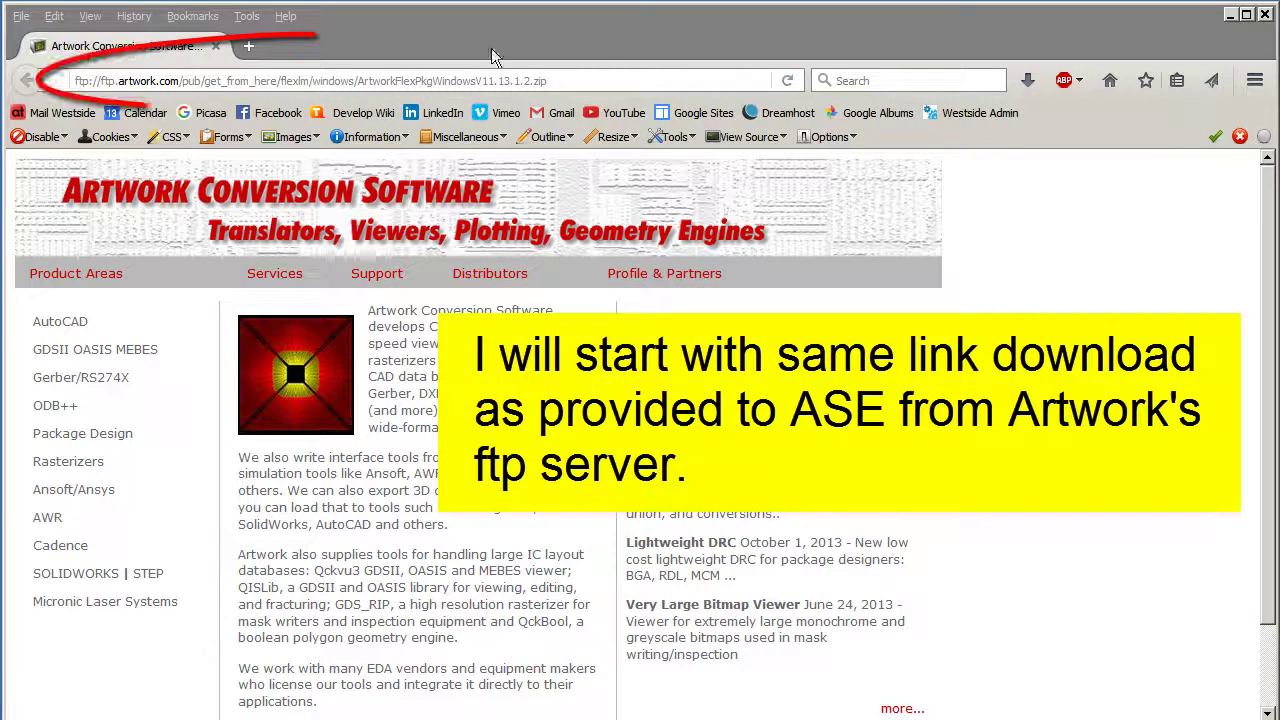
Step: Download ArtworkFlexPkgWindowsV11.13.1.2.zip from the Artwork ftp link into Downloads\artwork_installs
{"action": "left_click", "coordinate": [491, 48]}
{"action": "left_click", "coordinate": [560, 82]}
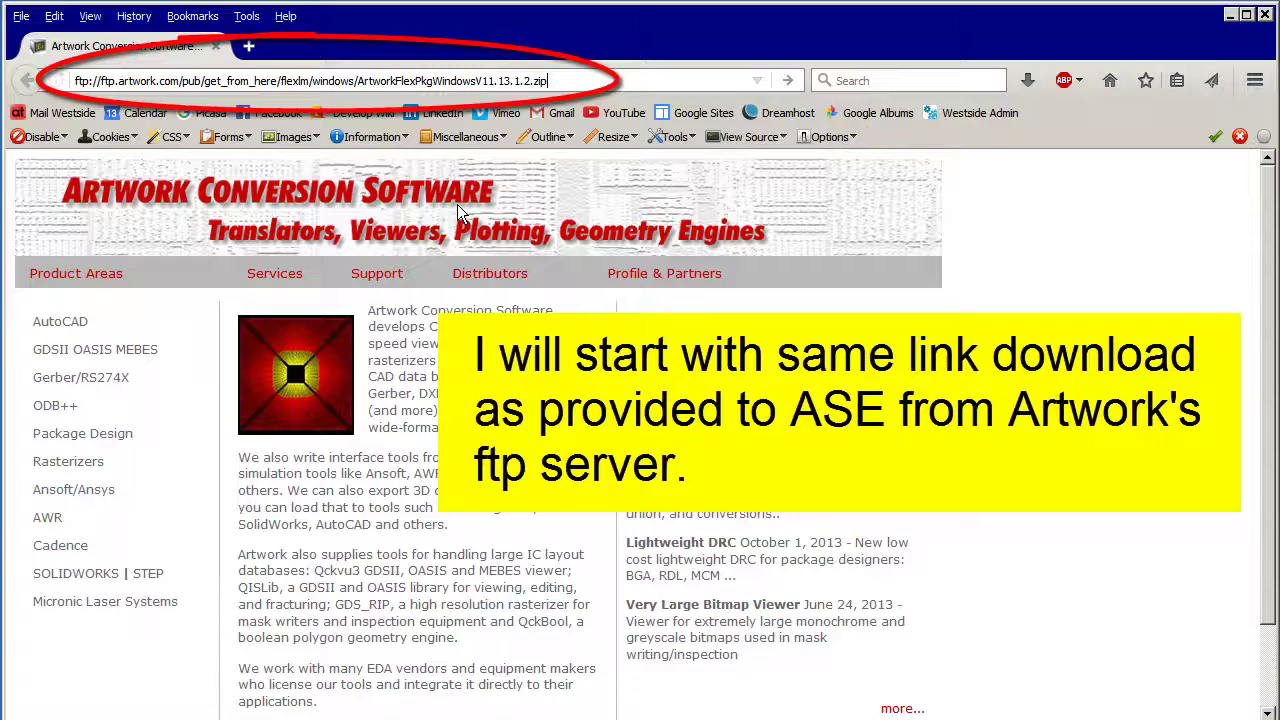
{"action": "key", "text": "Return"}
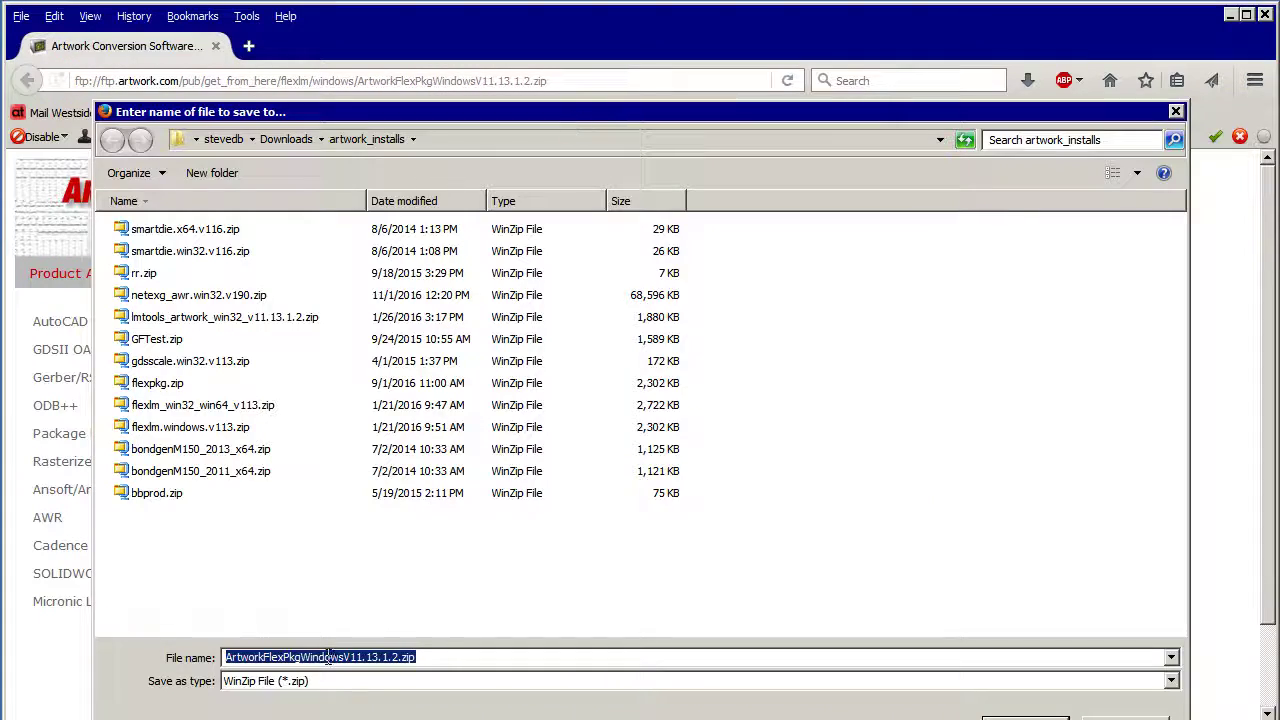
{"action": "left_click", "coordinate": [458, 657]}
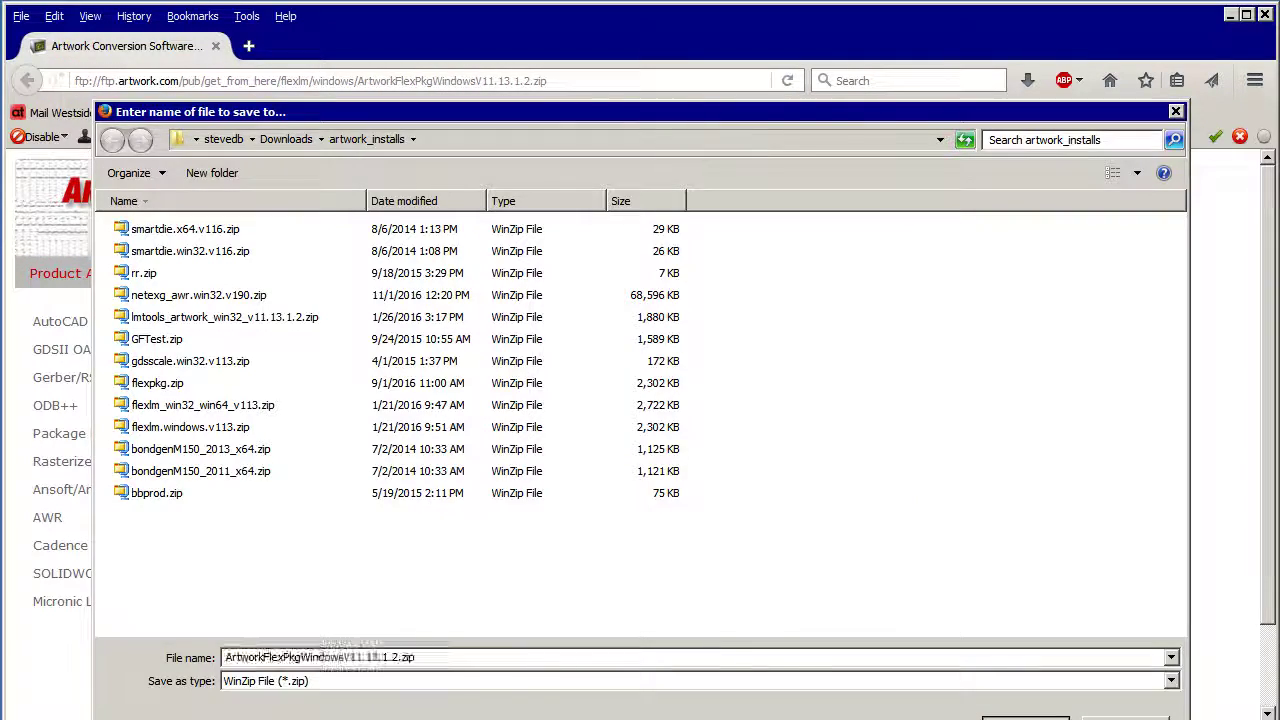
{"action": "key", "text": "Return"}
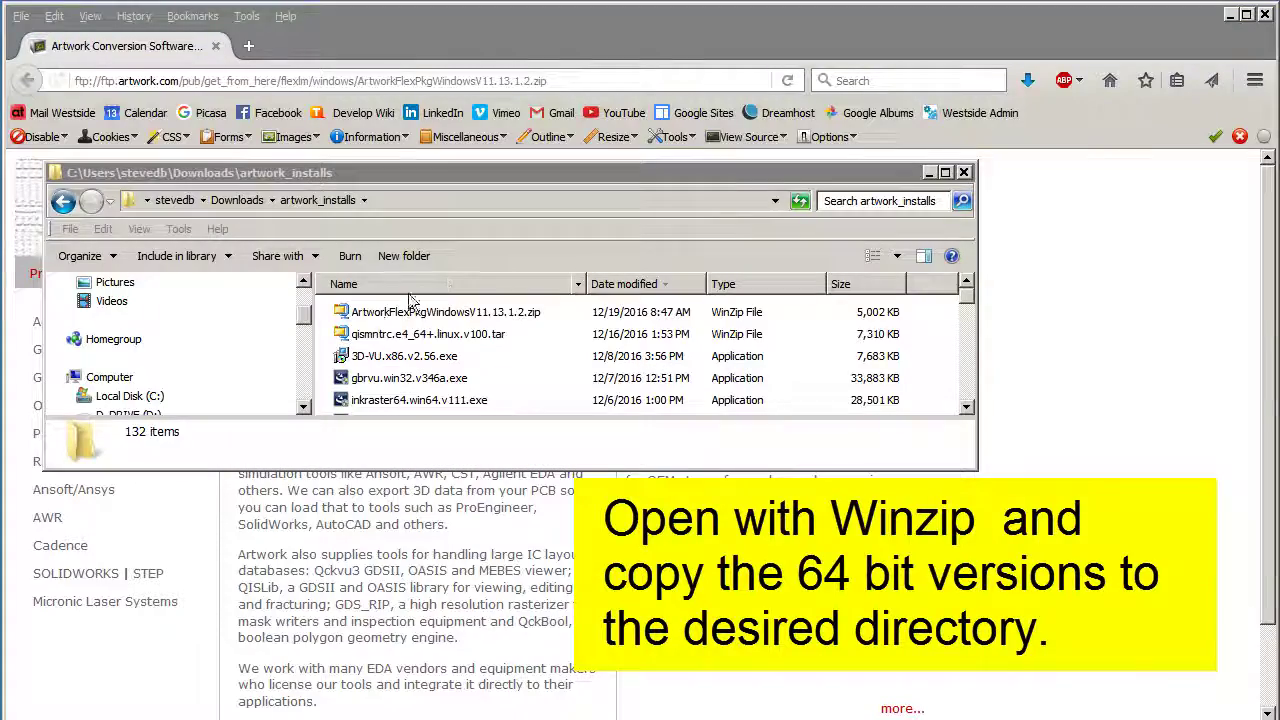
Step: Open the downloaded ArtworkFlexPkg zip in WinZip
{"action": "left_click", "coordinate": [342, 318]}
{"action": "right_click", "coordinate": [342, 318]}
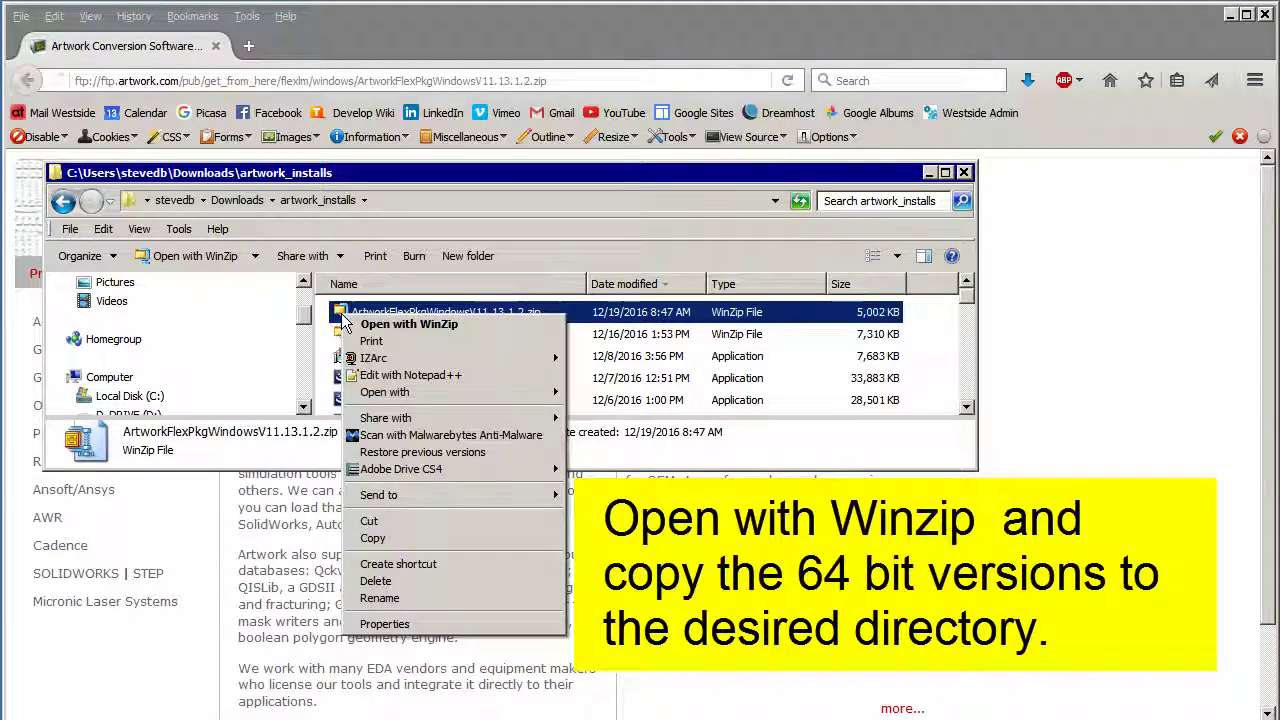
{"action": "left_click", "coordinate": [380, 324]}
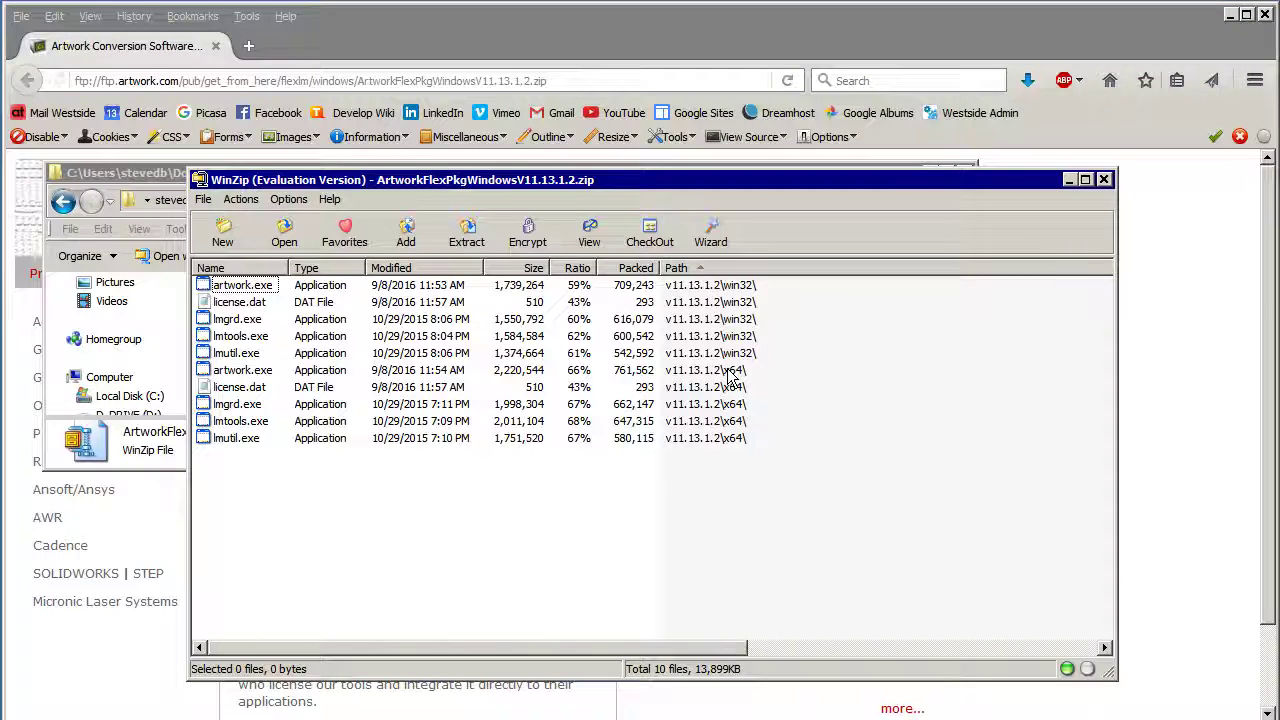
Step: Extract x64 artwork.exe, lmgrd.exe, lmtools.exe, lmutil.exe and license.dat into D:\Artwork_lmtools\x64
{"action": "left_click", "coordinate": [262, 378]}
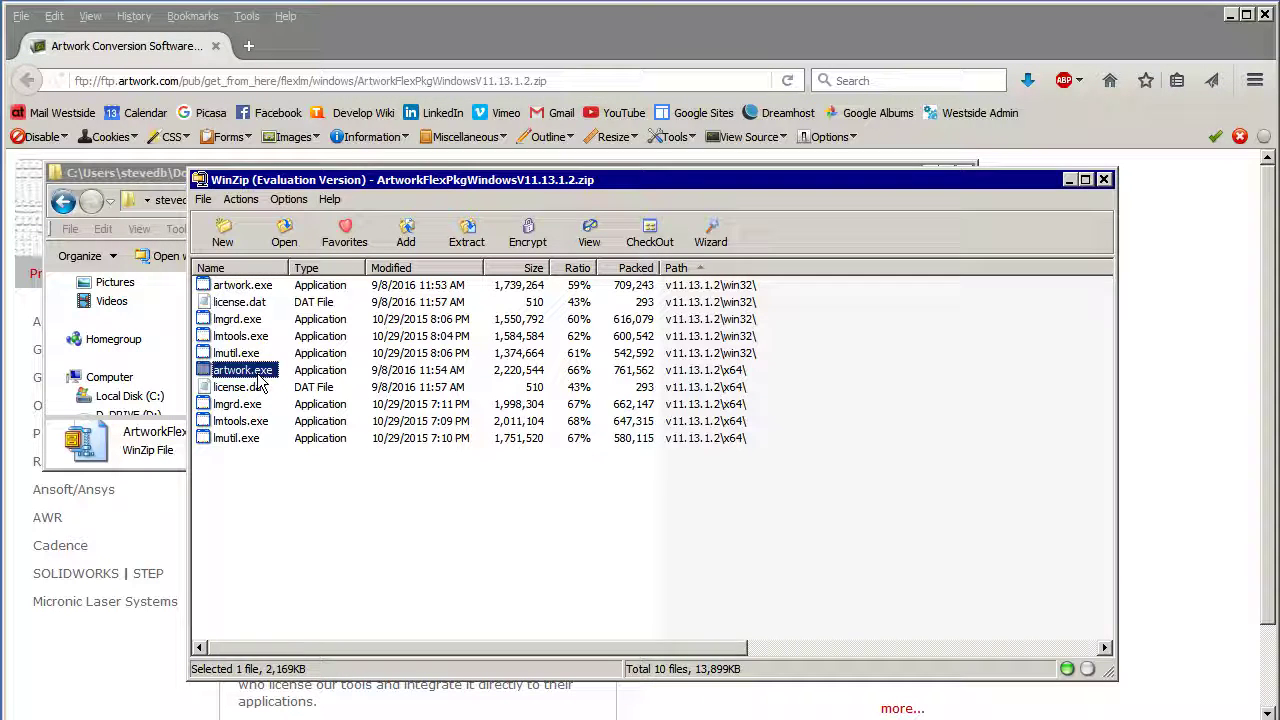
{"action": "left_click", "coordinate": [250, 404], "text": "ctrl"}
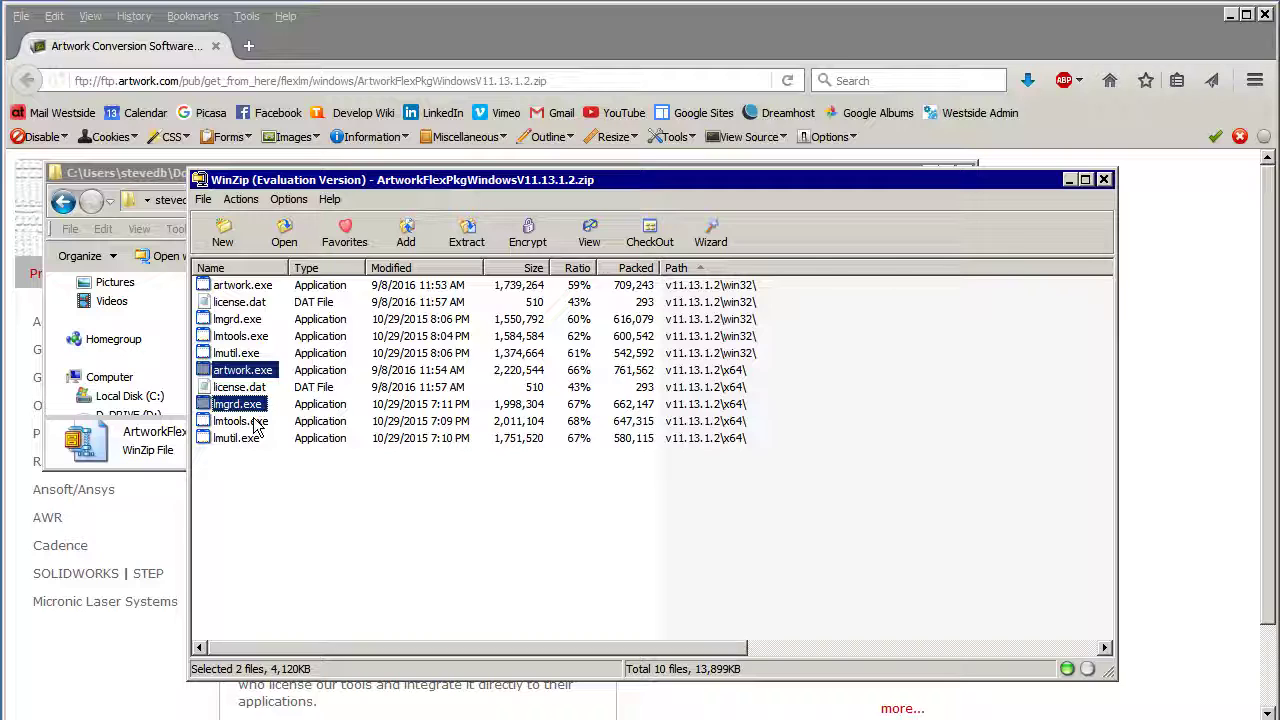
{"action": "left_click", "coordinate": [256, 421], "text": "ctrl"}
{"action": "left_click", "coordinate": [240, 438], "text": "ctrl"}
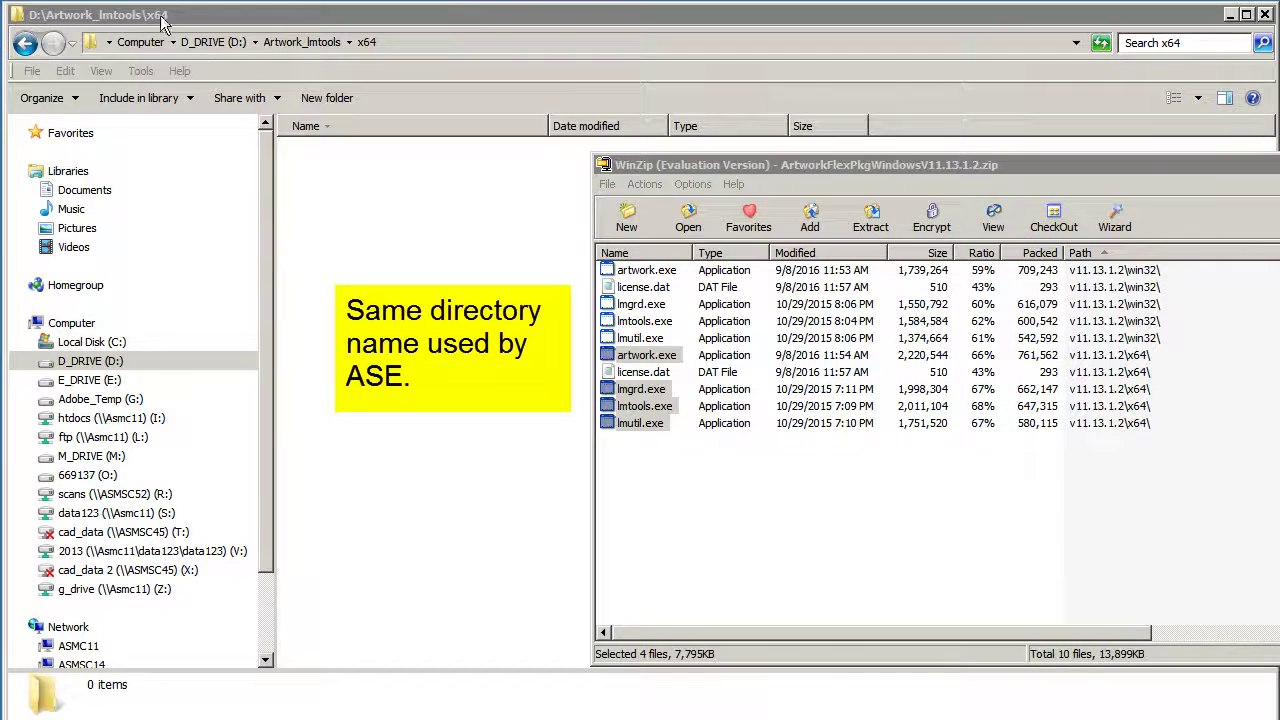
{"action": "left_click", "coordinate": [640, 372], "text": "ctrl"}
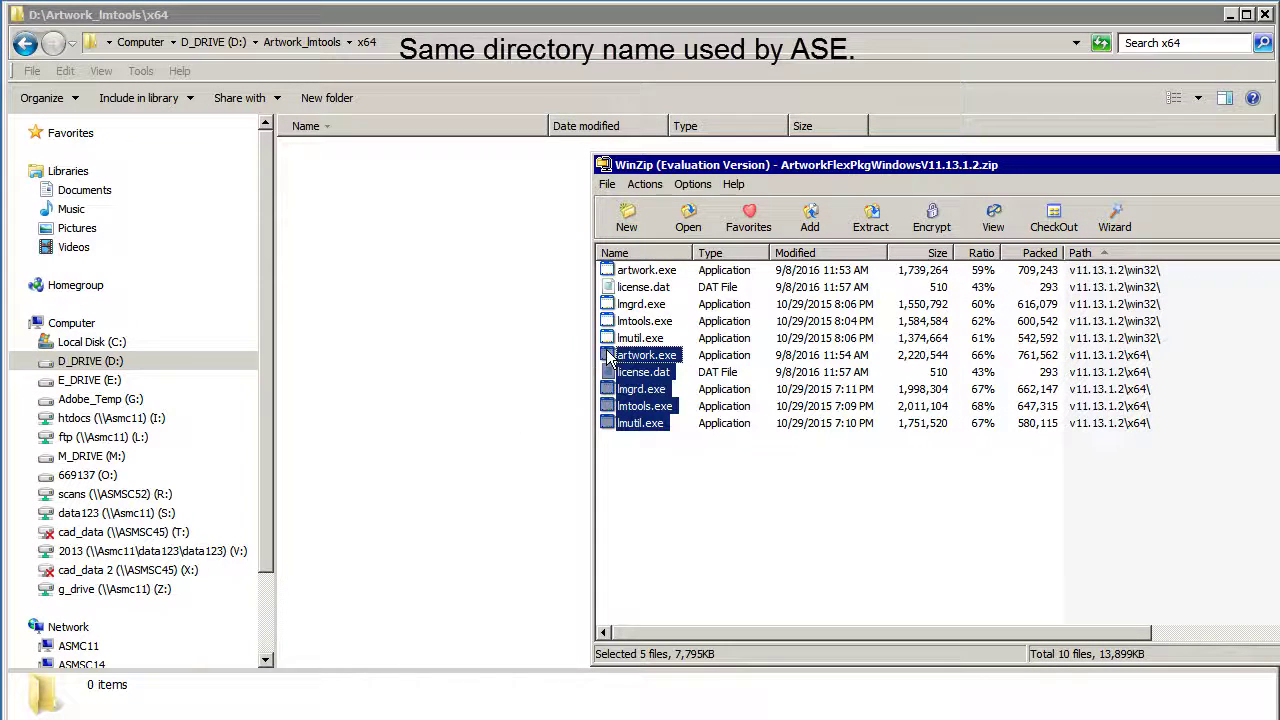
{"action": "left_click_drag", "start_coordinate": [640, 372], "coordinate": [500, 357]}
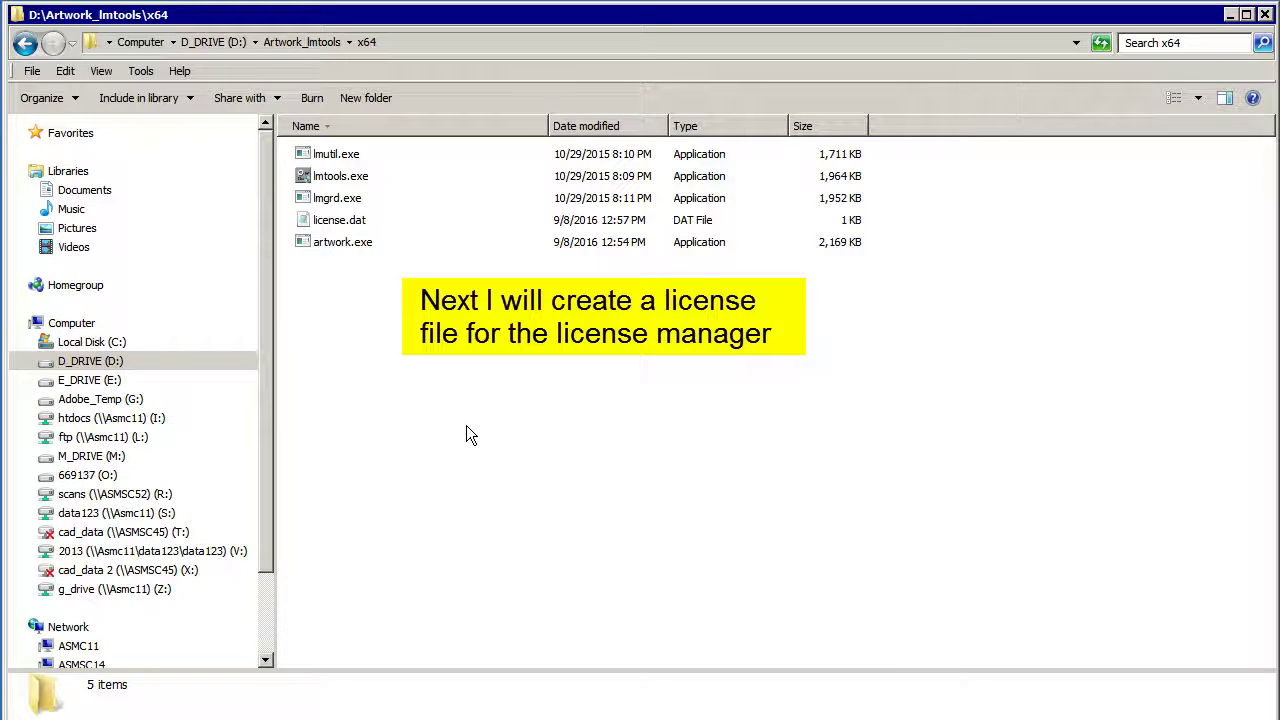
{"action": "right_click", "coordinate": [303, 220]}
{"action": "left_click", "coordinate": [367, 278]}
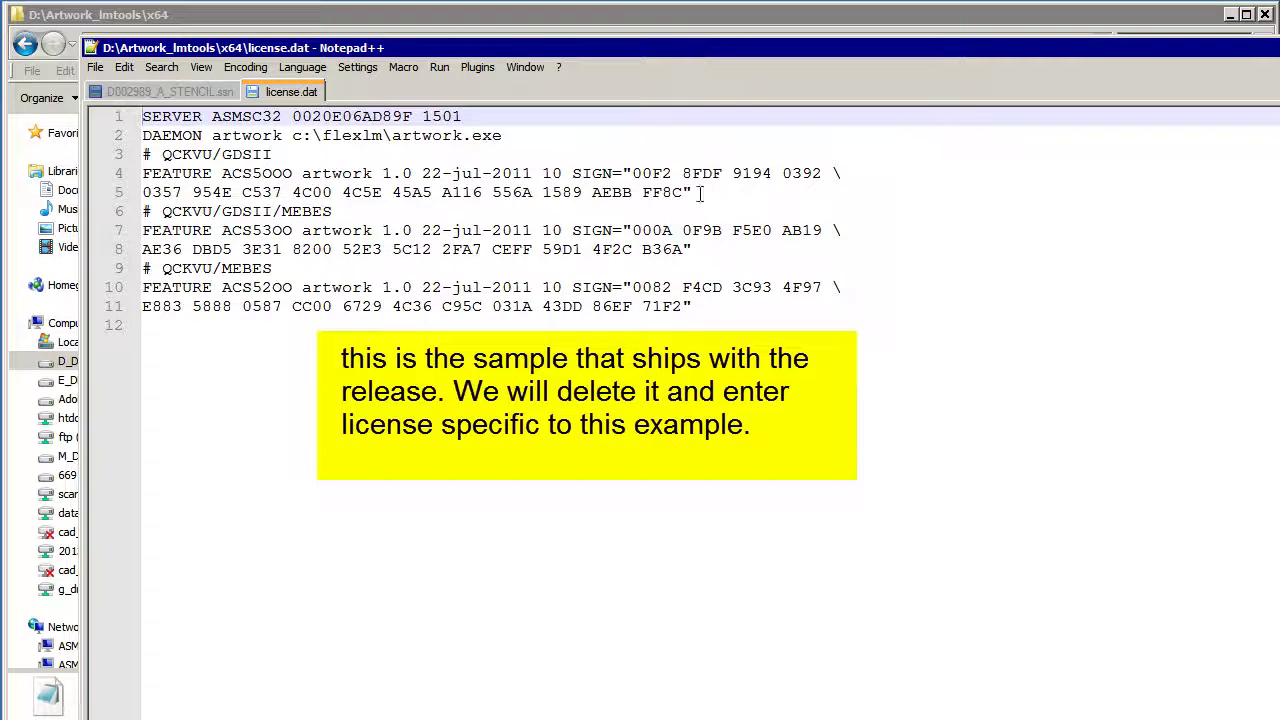
{"action": "left_click_drag", "start_coordinate": [692, 306], "coordinate": [127, 98]}
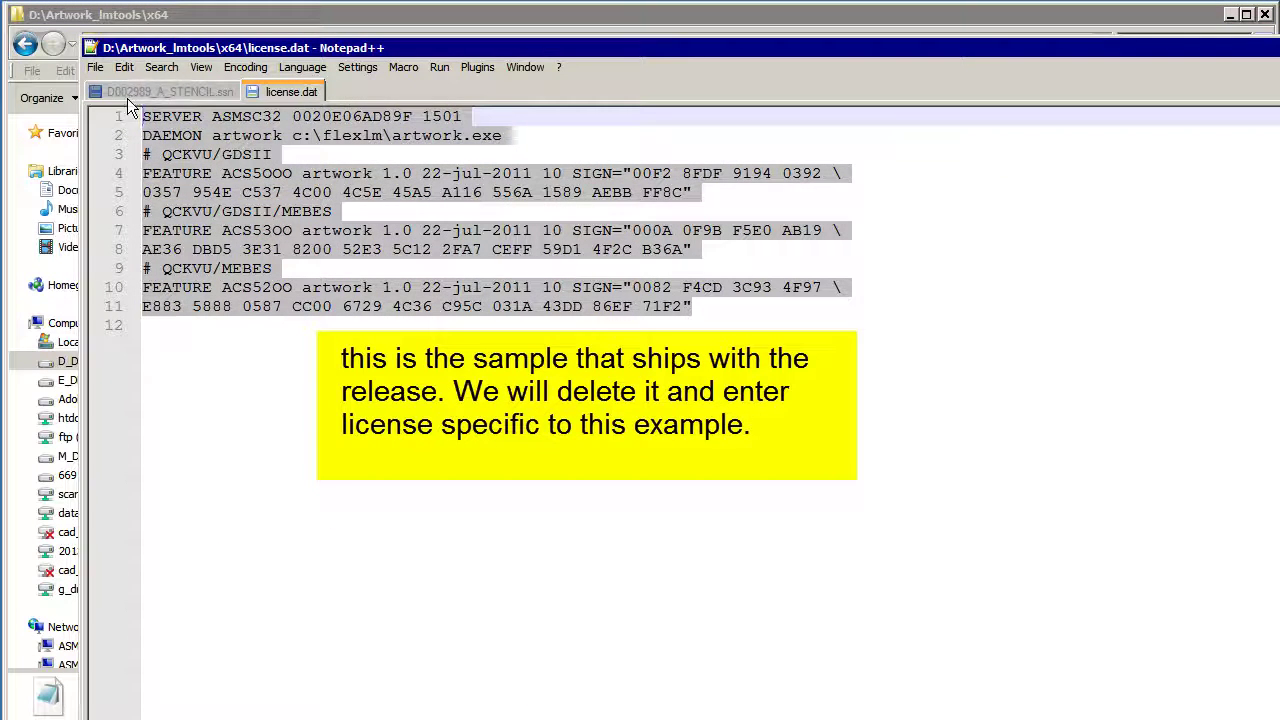
{"action": "key", "text": "Delete"}
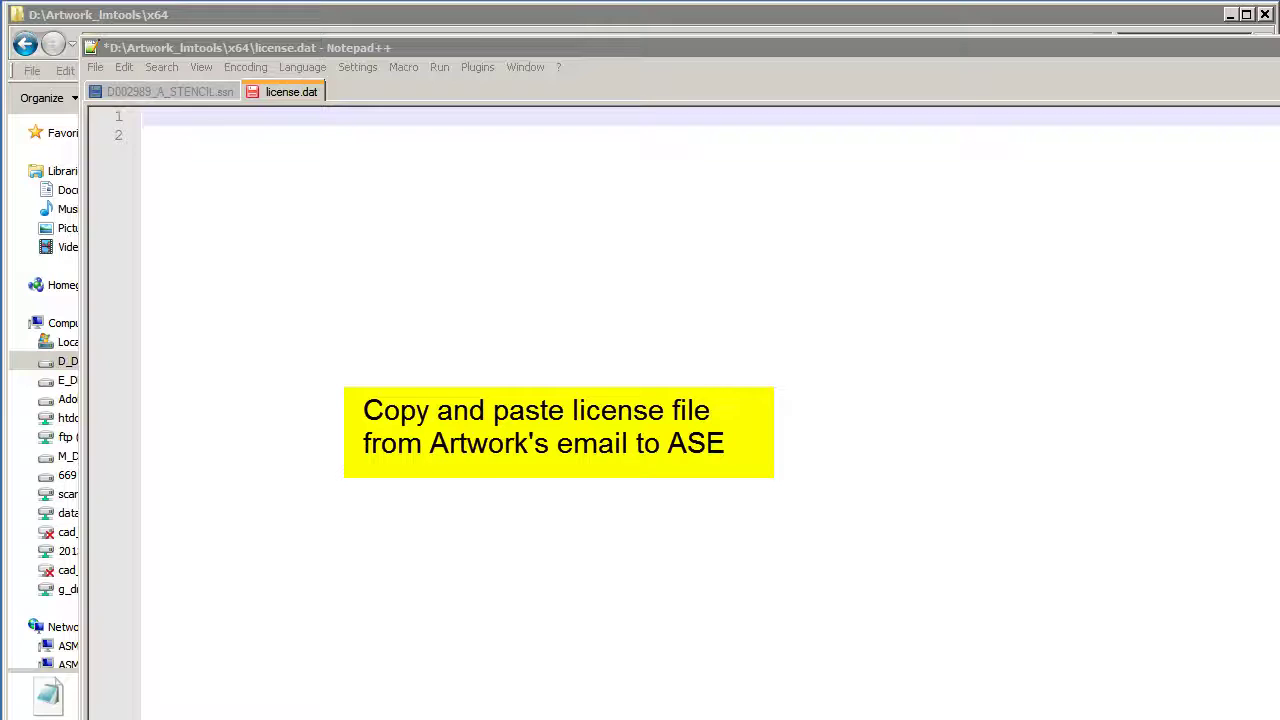
{"action": "key", "text": "ctrl+v"}
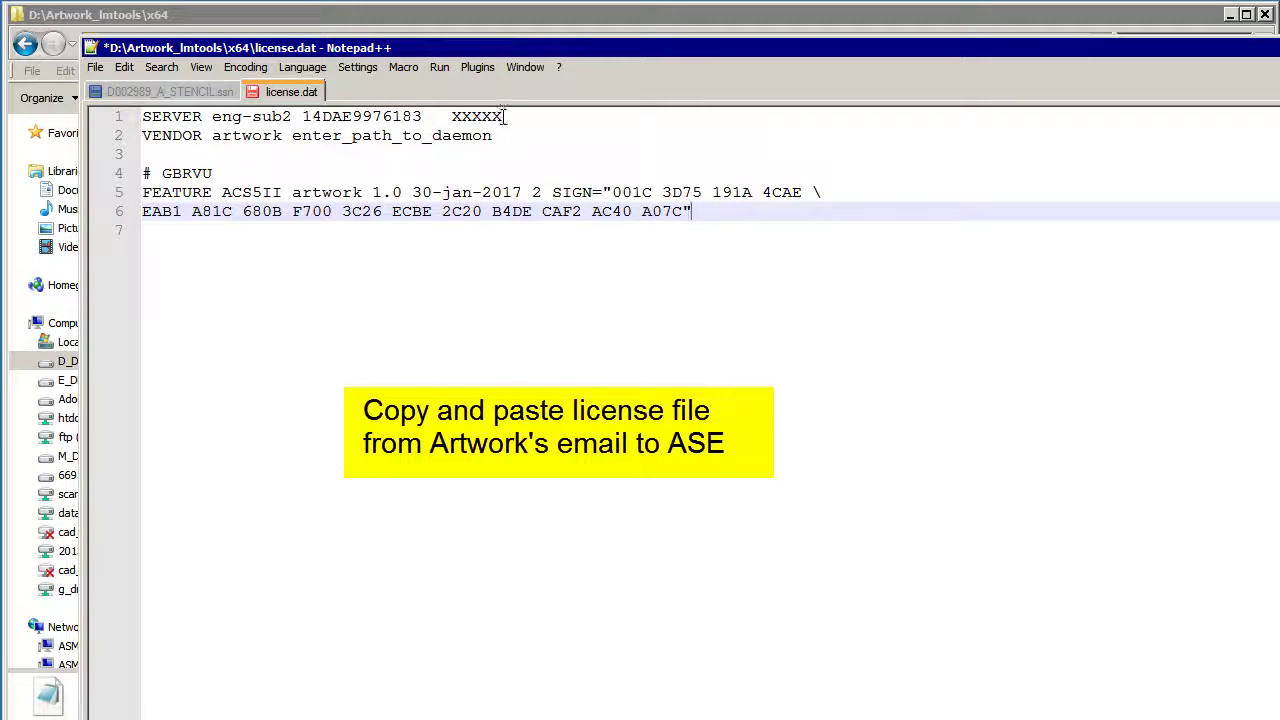
Step: Set the port to 1702 and the daemon path to D:/Artwork_lmtools/x64/artwork.exe, then save
{"action": "left_click_drag", "start_coordinate": [502, 116], "coordinate": [292, 135]}
{"action": "type", "text": "1702"}
{"action": "key", "text": "Delete"}
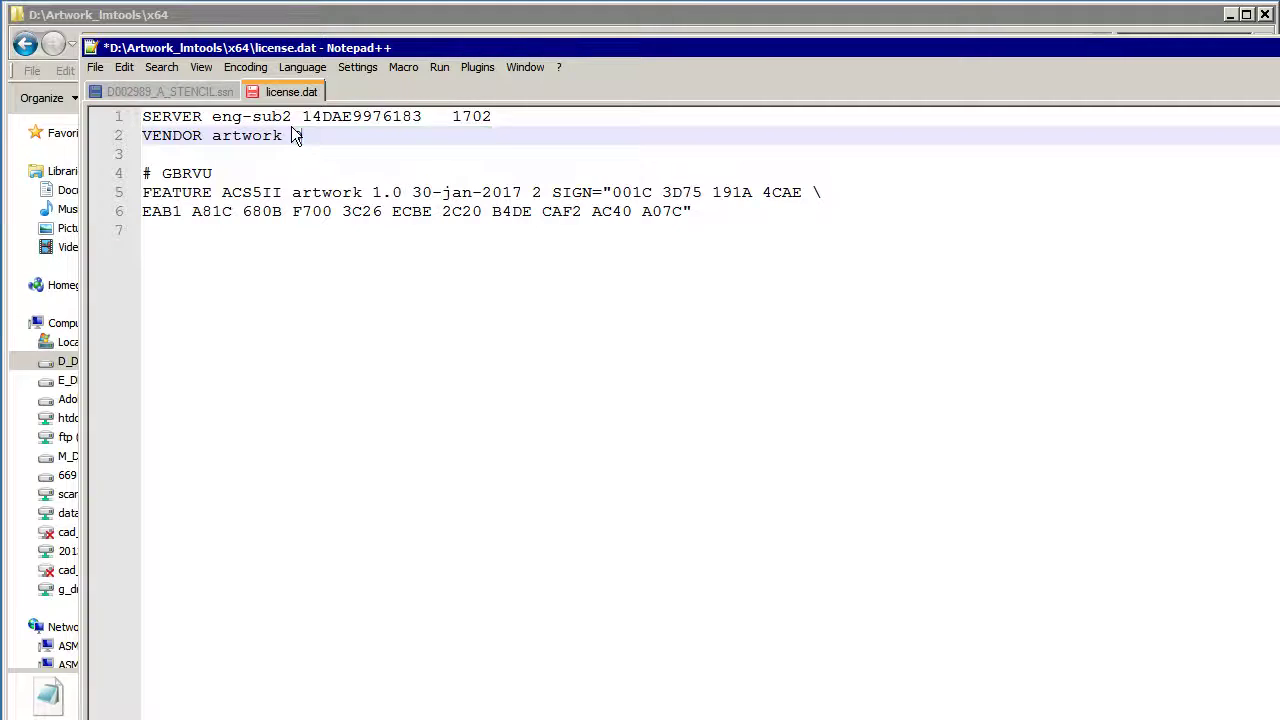
{"action": "type", "text": "D:/Artwork"}
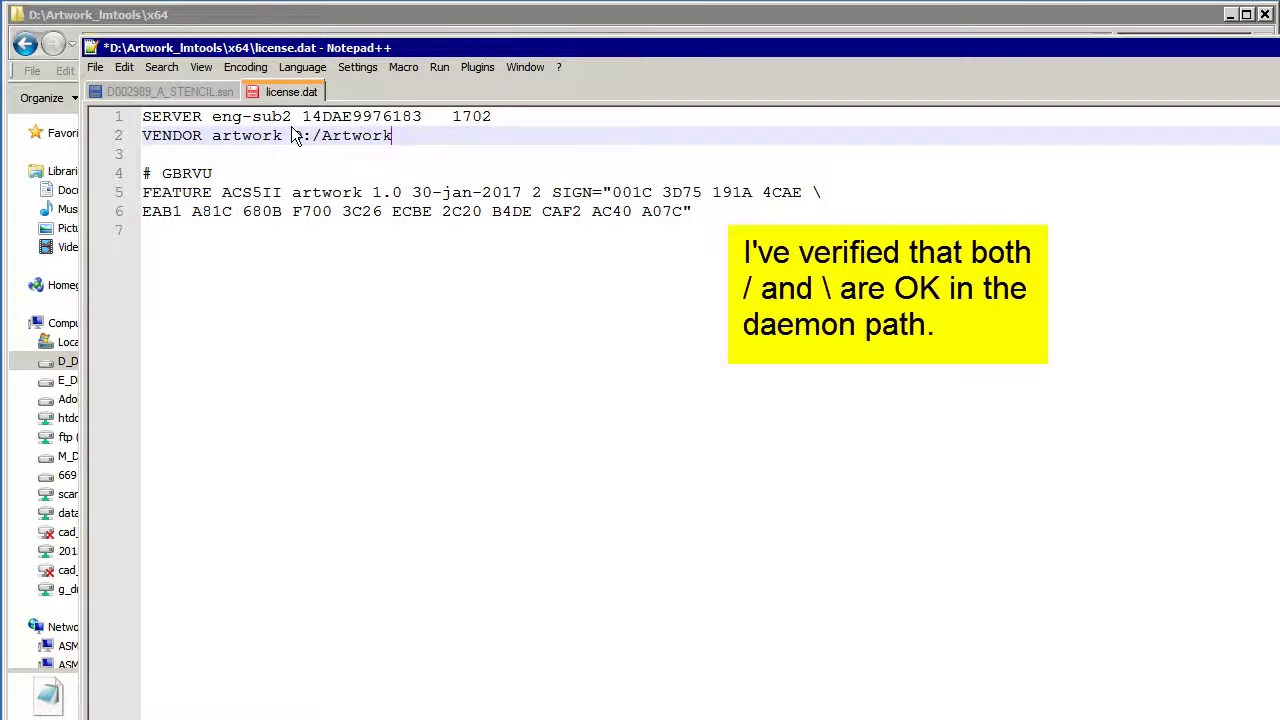
{"action": "type", "text": "_lmtools/x64/artwork.exe"}
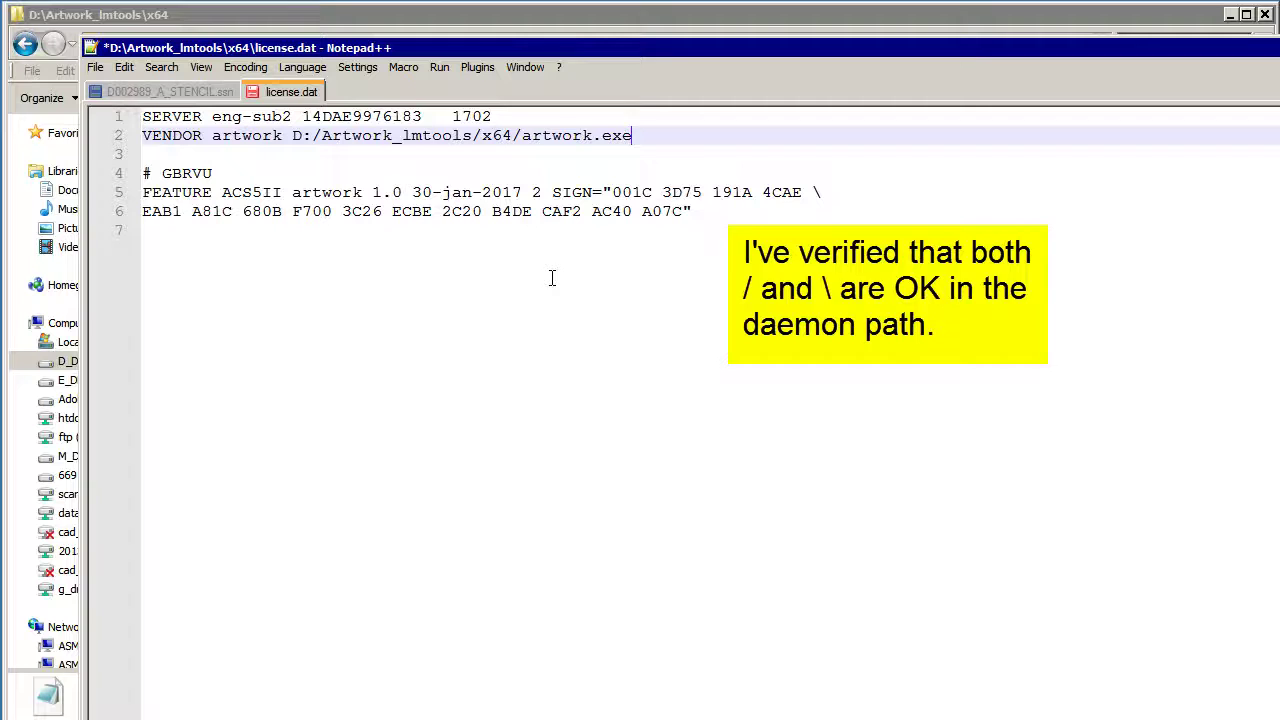
{"action": "left_click", "coordinate": [95, 67]}
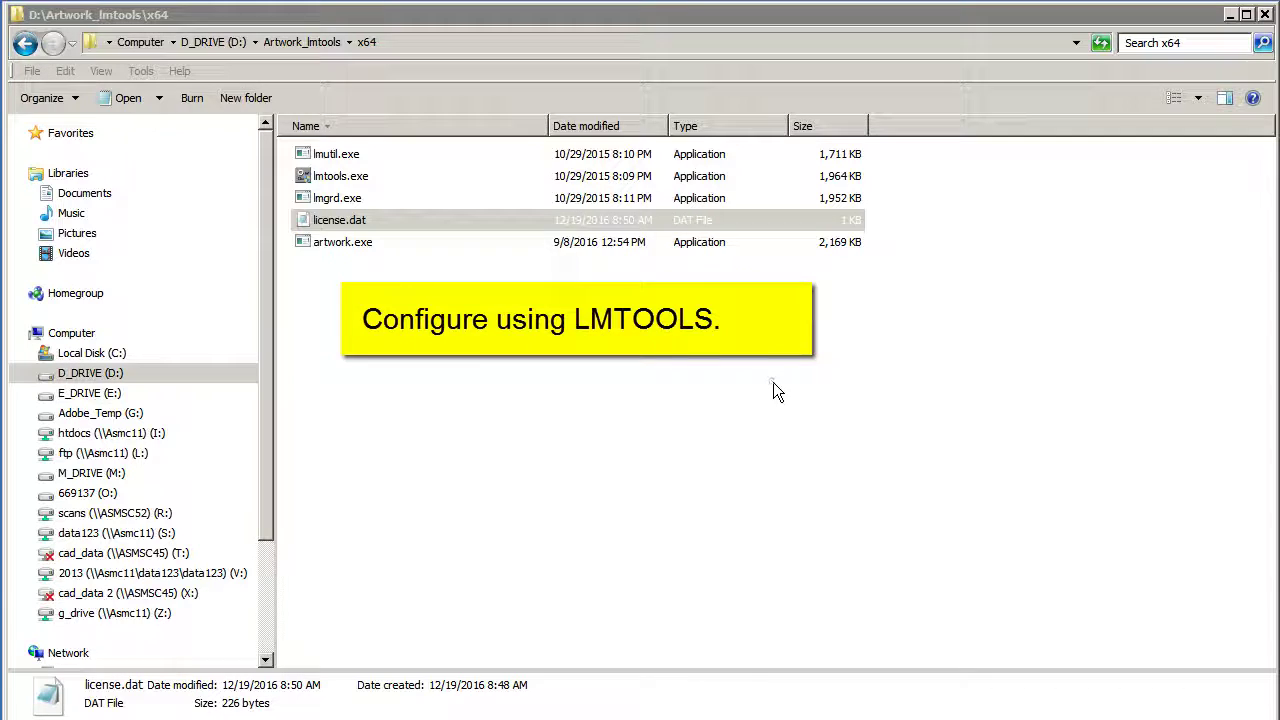
Step: Launch LMTOOLS, check the host ID, and confirm the artwork vendor path 1702@asmsc44
{"action": "left_click", "coordinate": [308, 176]}
{"action": "double_click", "coordinate": [308, 176]}
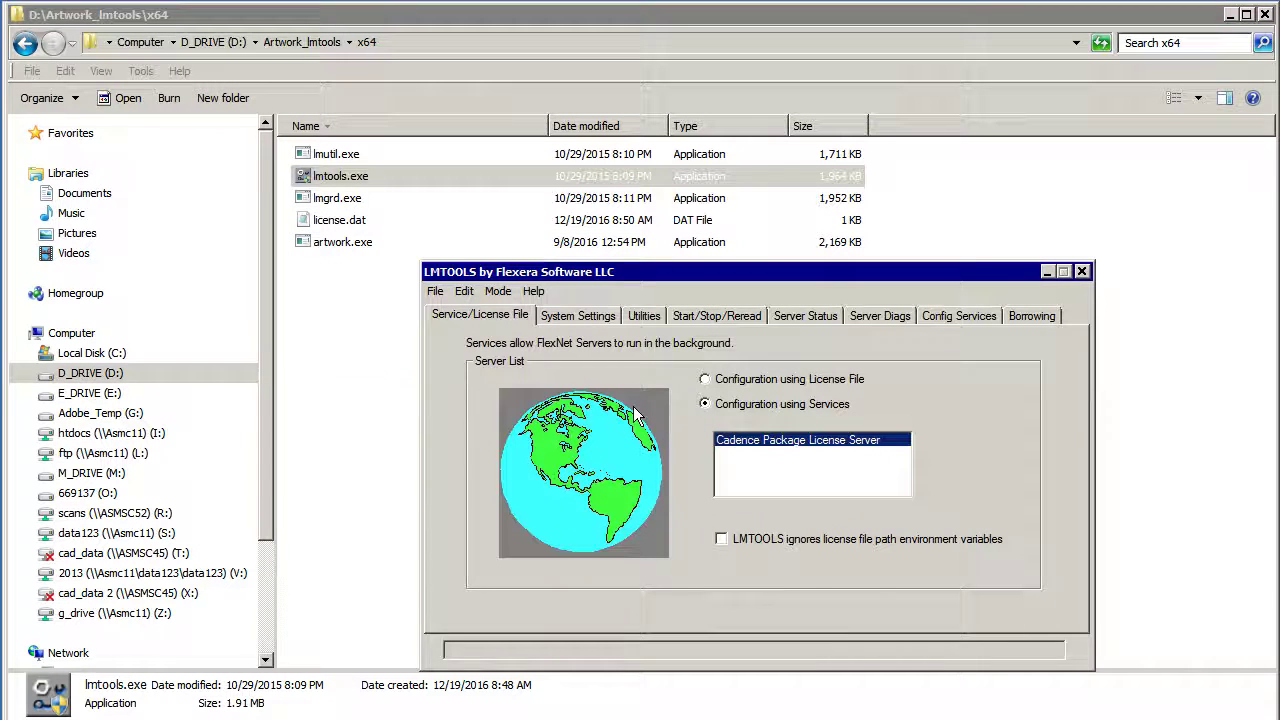
{"action": "left_click", "coordinate": [563, 316]}
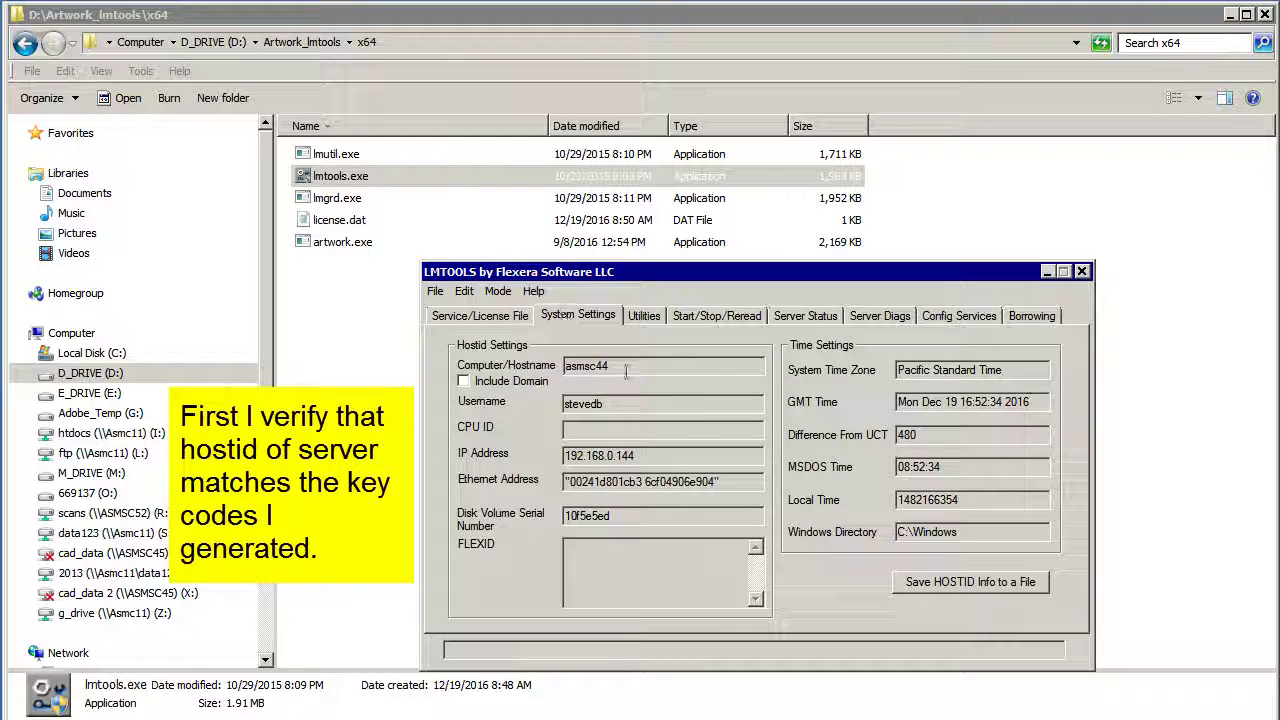
{"action": "double_click", "coordinate": [641, 481]}
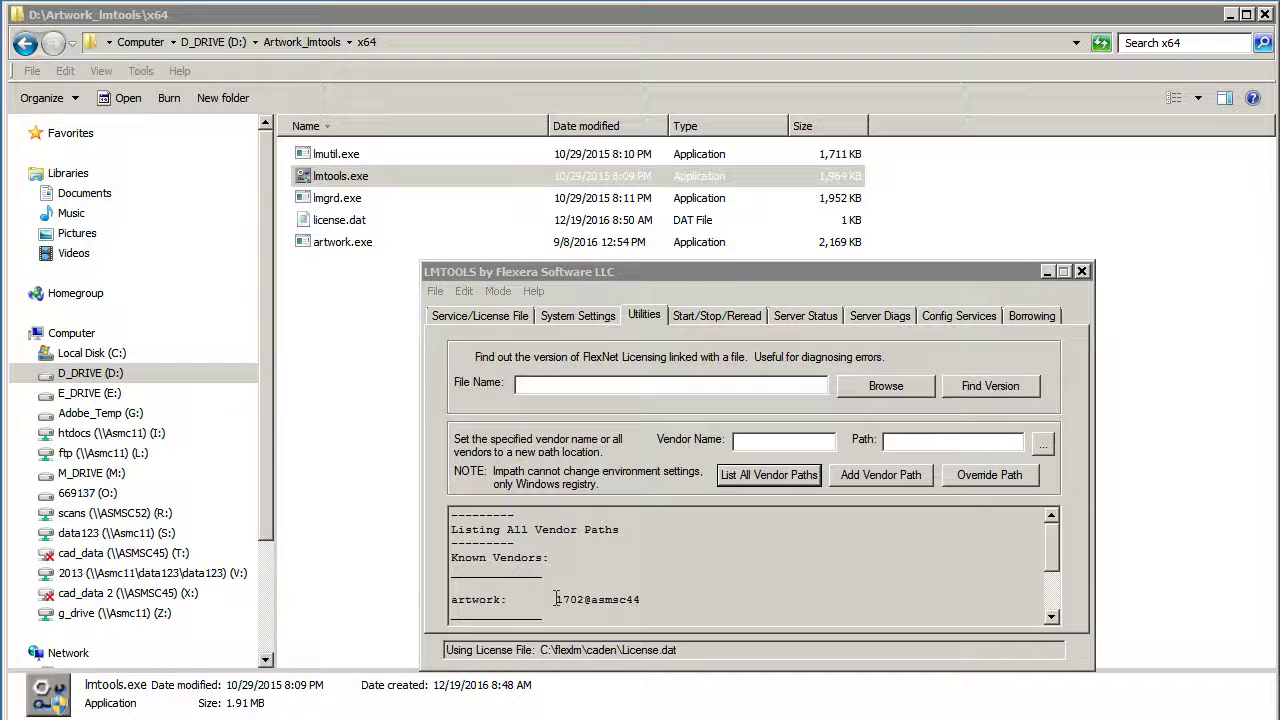
{"action": "left_click_drag", "start_coordinate": [558, 599], "coordinate": [630, 599]}
Step: Create an 'artwork' service using lmgrd.exe and license.dat from the x64 folder
{"action": "left_click", "coordinate": [627, 600]}
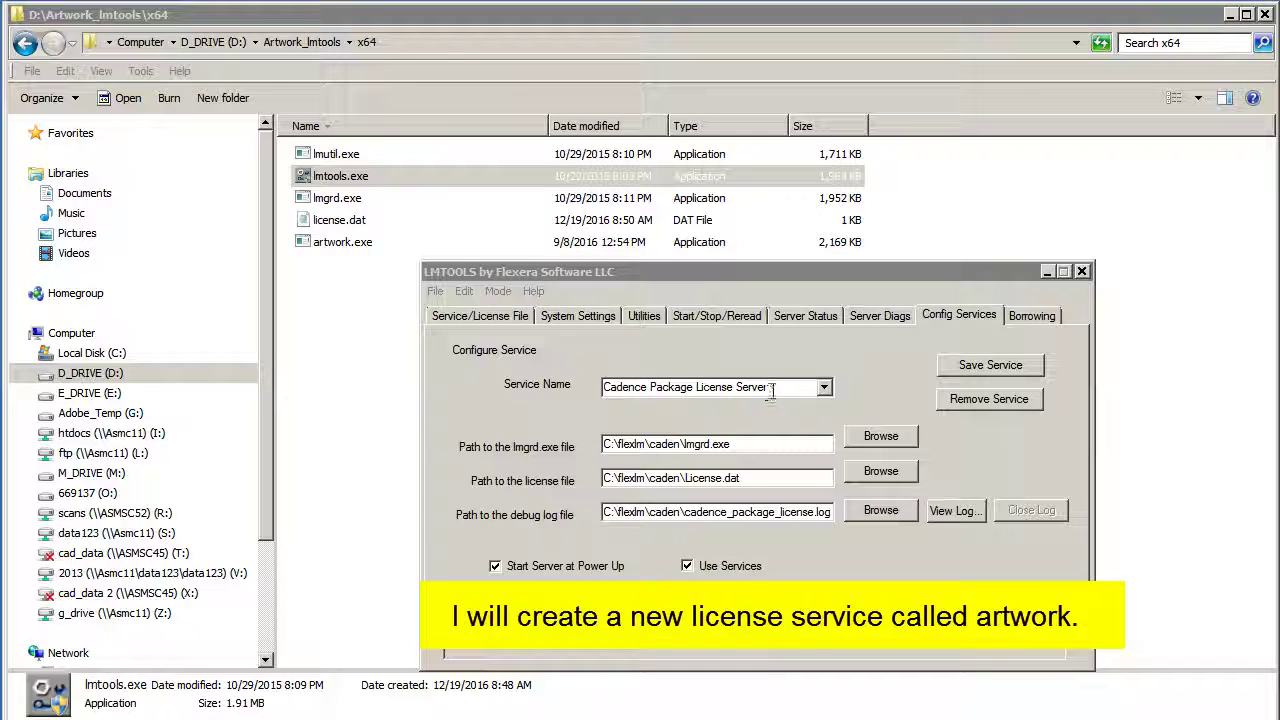
{"action": "left_click", "coordinate": [771, 393]}
{"action": "type", "text": "a"}
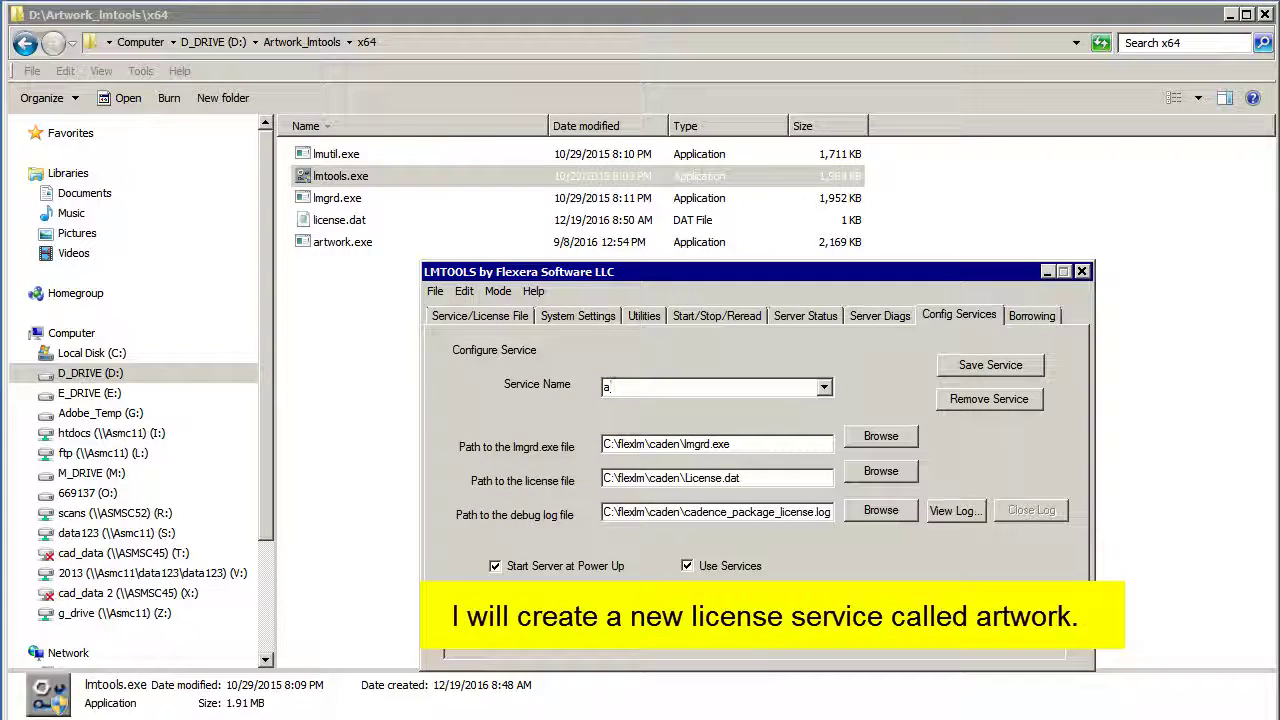
{"action": "type", "text": "rtwork"}
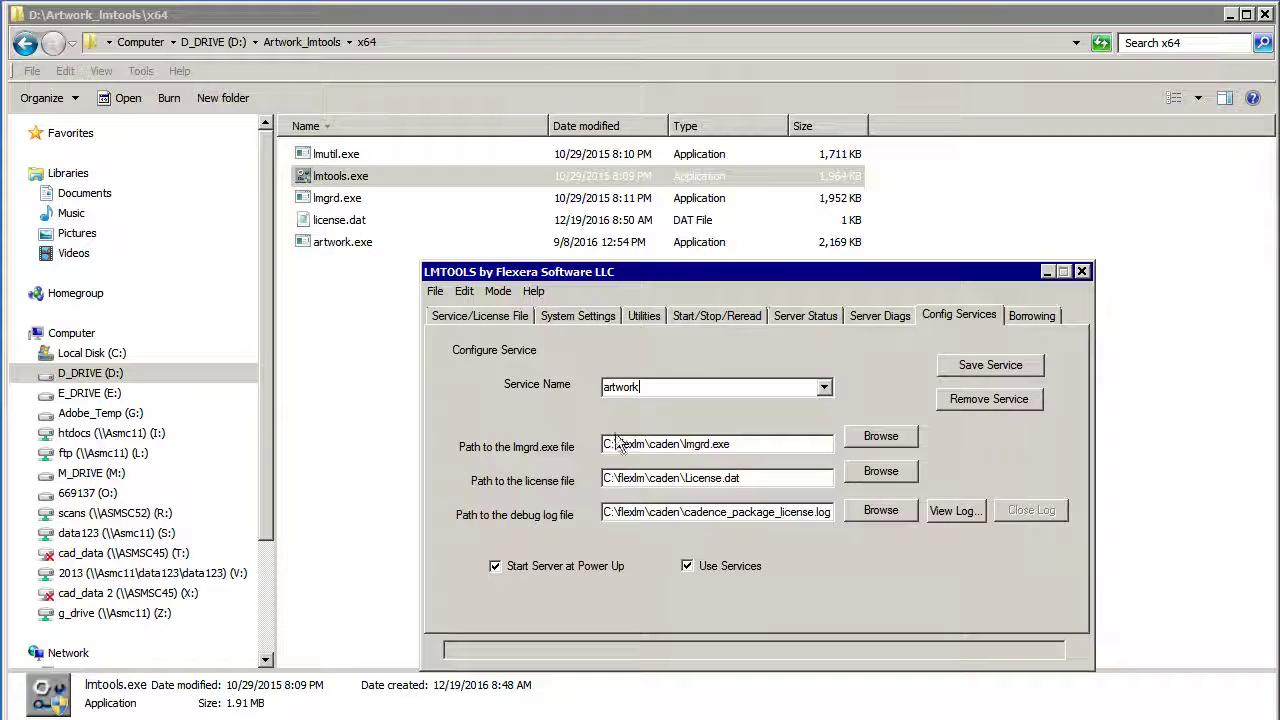
{"action": "left_click", "coordinate": [880, 437]}
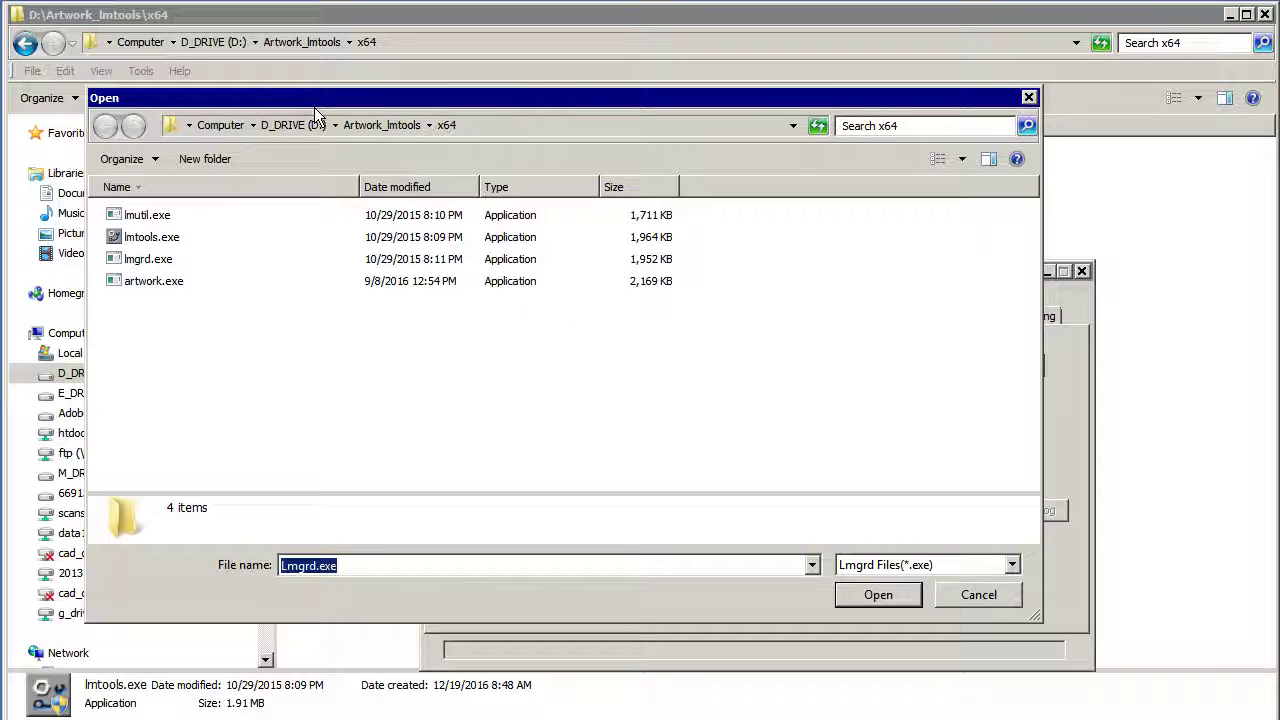
{"action": "key", "text": "Return"}
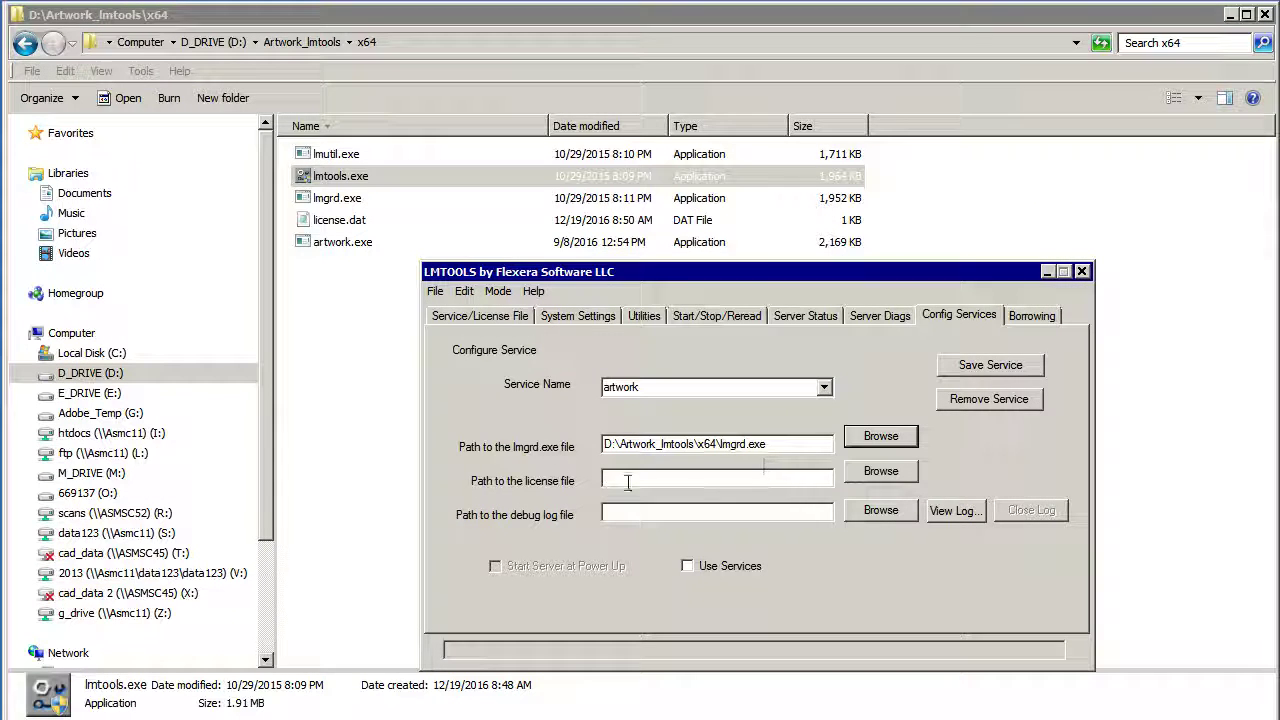
{"action": "left_click", "coordinate": [880, 471]}
{"action": "left_click", "coordinate": [1013, 565]}
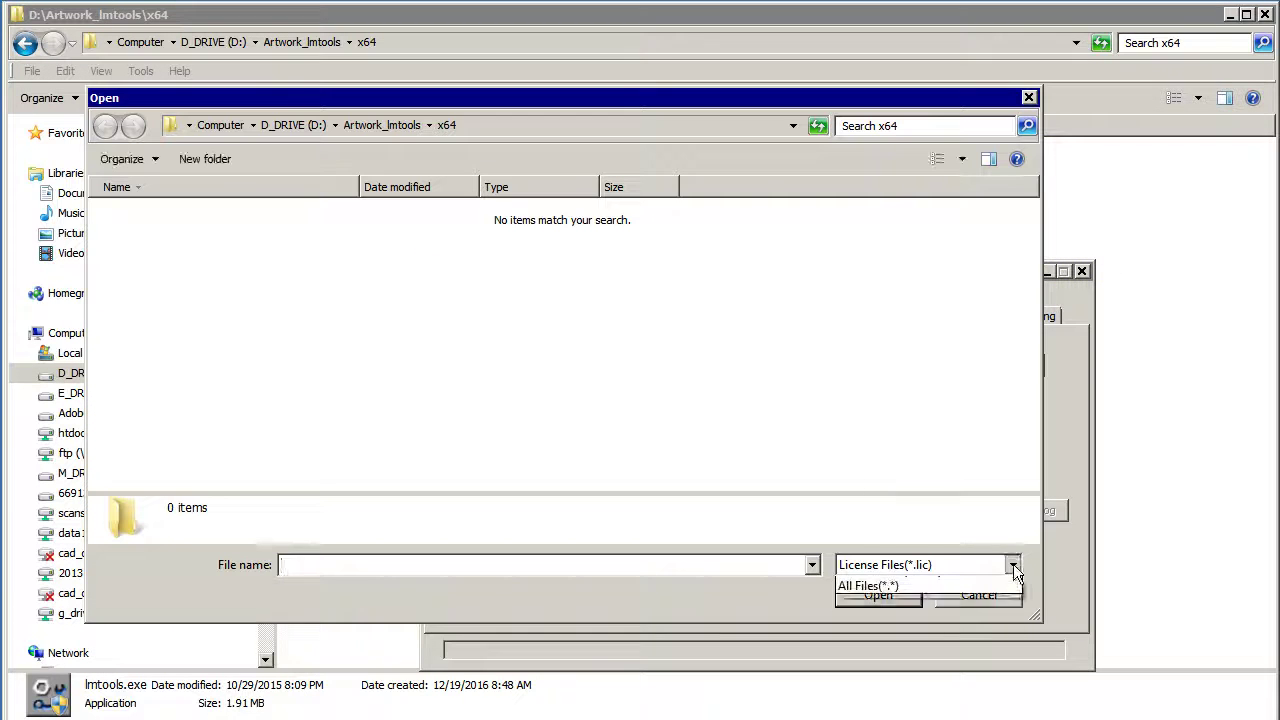
{"action": "left_click", "coordinate": [900, 598]}
{"action": "double_click", "coordinate": [154, 220]}
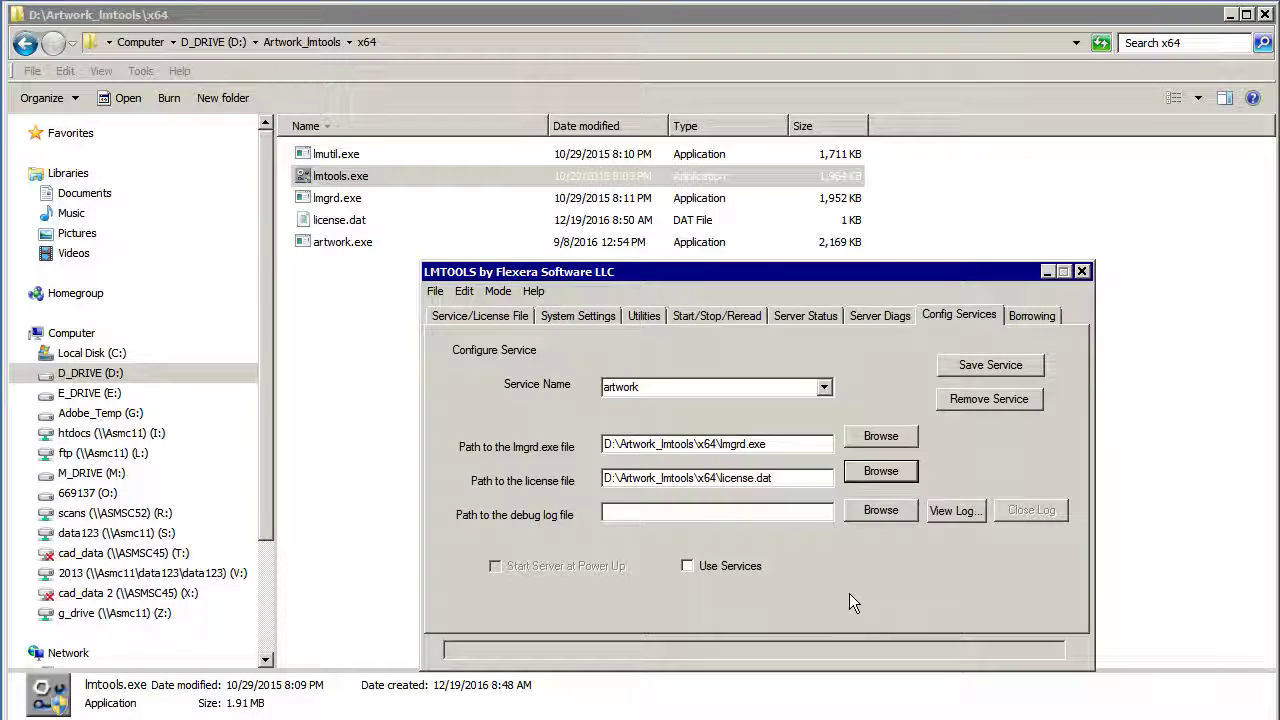
Step: Set debug log loggg.txt, enable Use Services and Start Server at Power Up, and save the service
{"action": "left_click", "coordinate": [866, 515]}
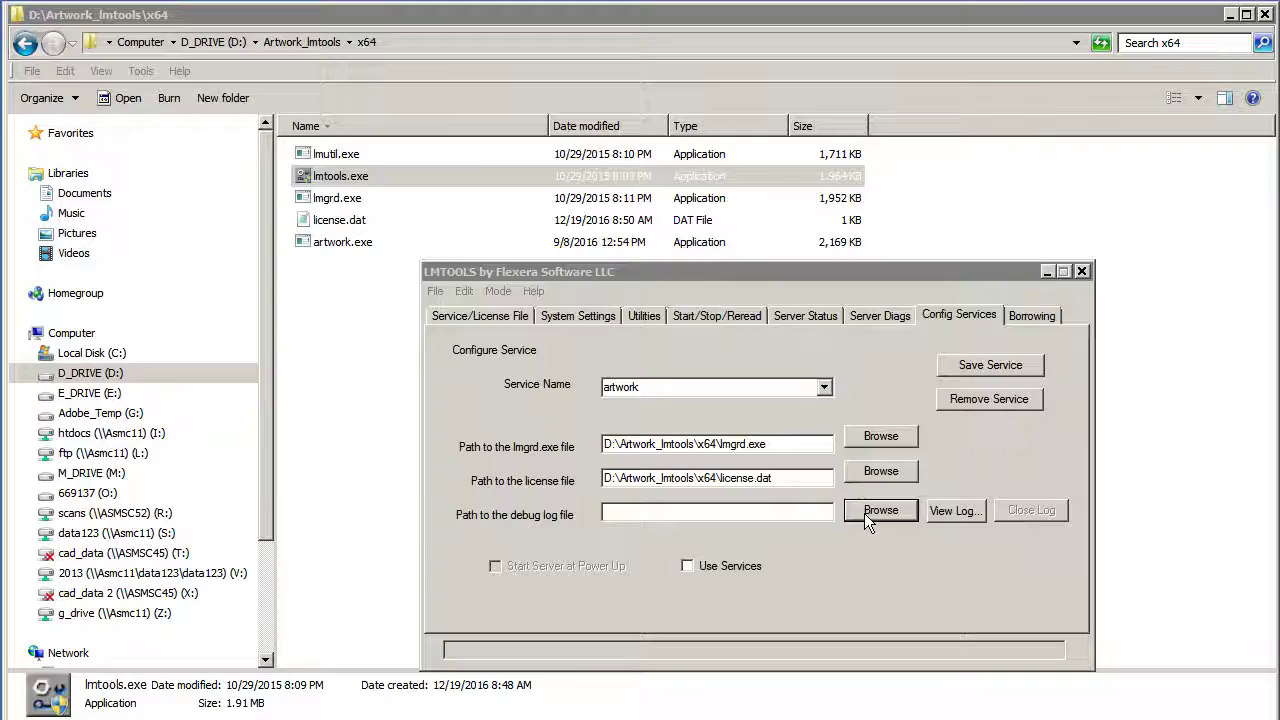
{"action": "type", "text": "loggg.t"}
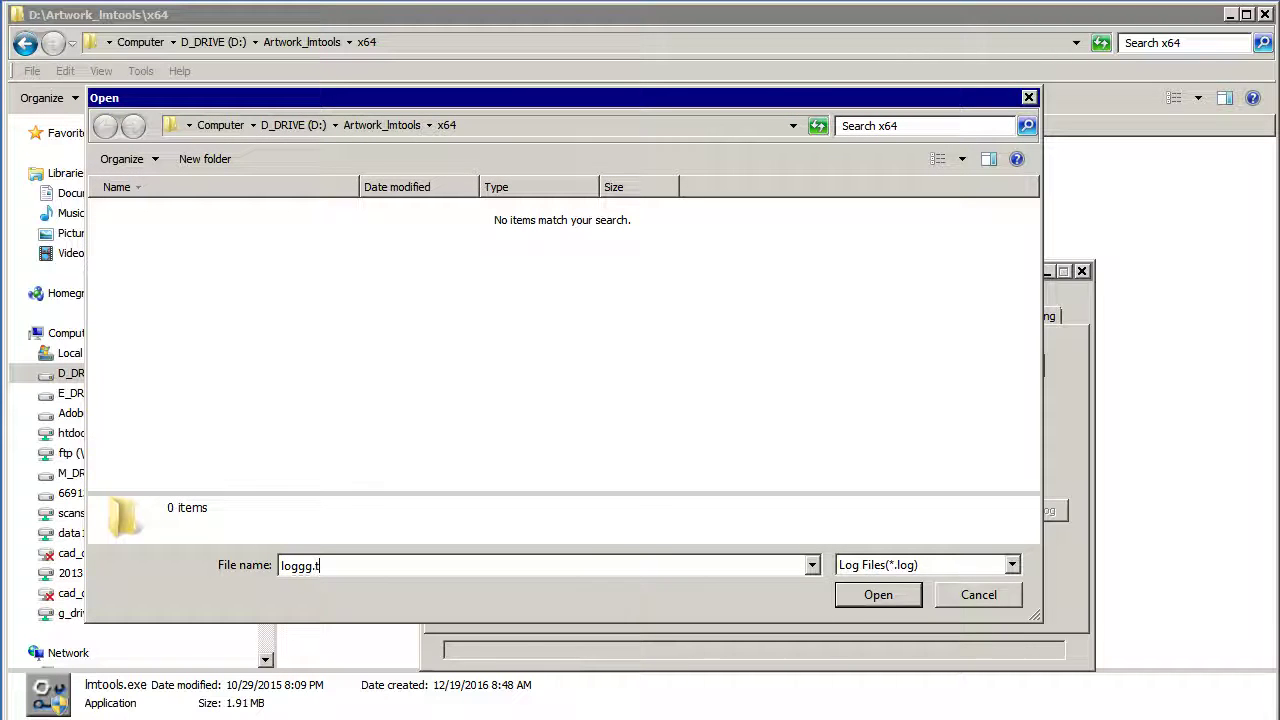
{"action": "type", "text": "xt"}
{"action": "left_click", "coordinate": [878, 595]}
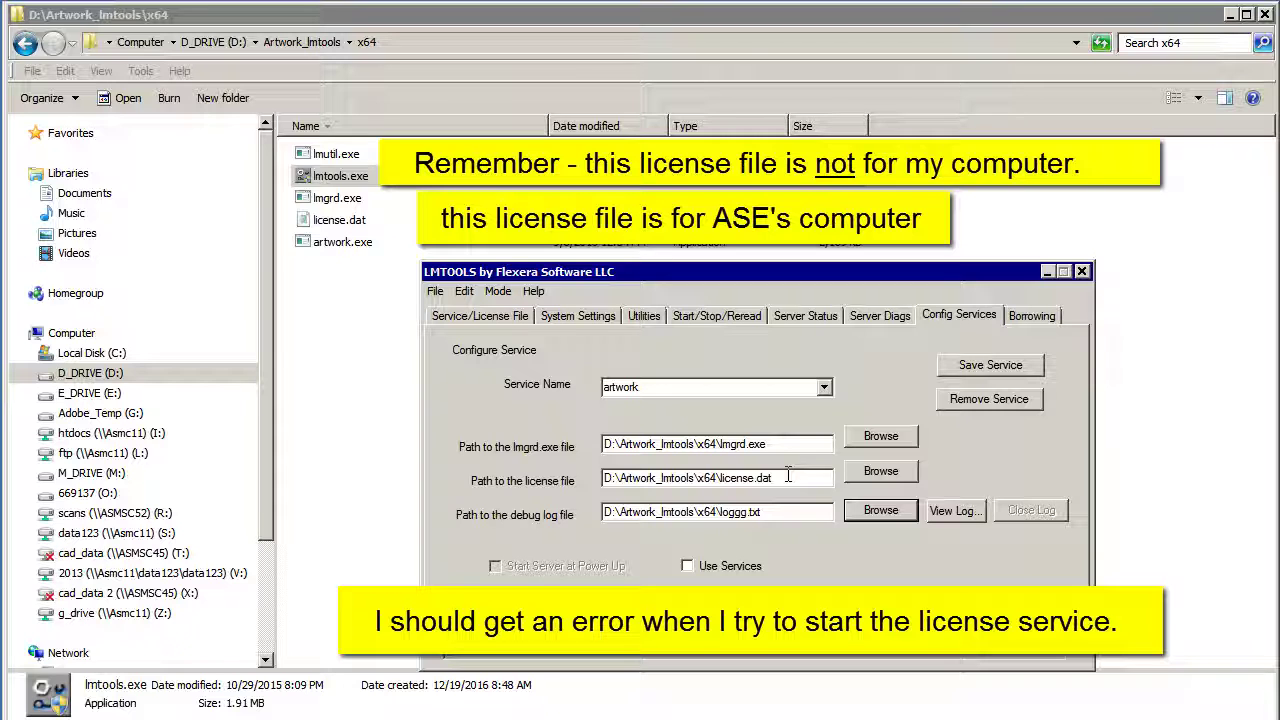
{"action": "left_click", "coordinate": [687, 566]}
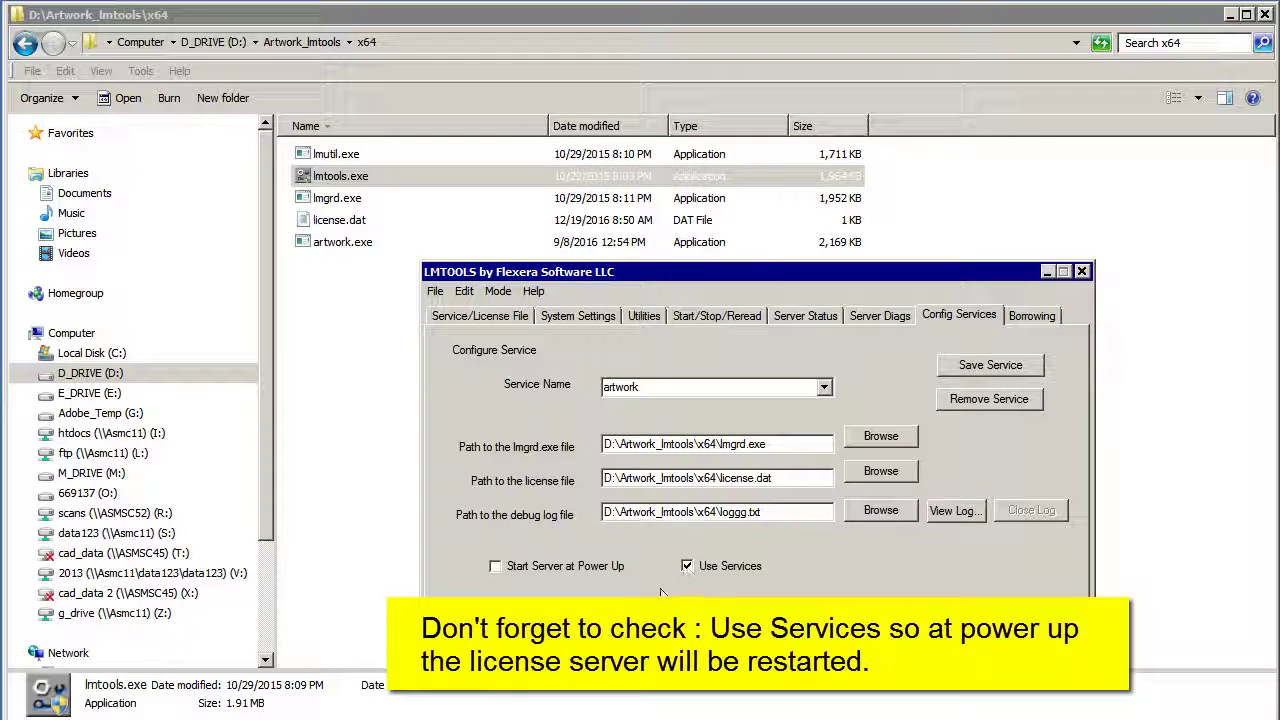
{"action": "left_click", "coordinate": [496, 567]}
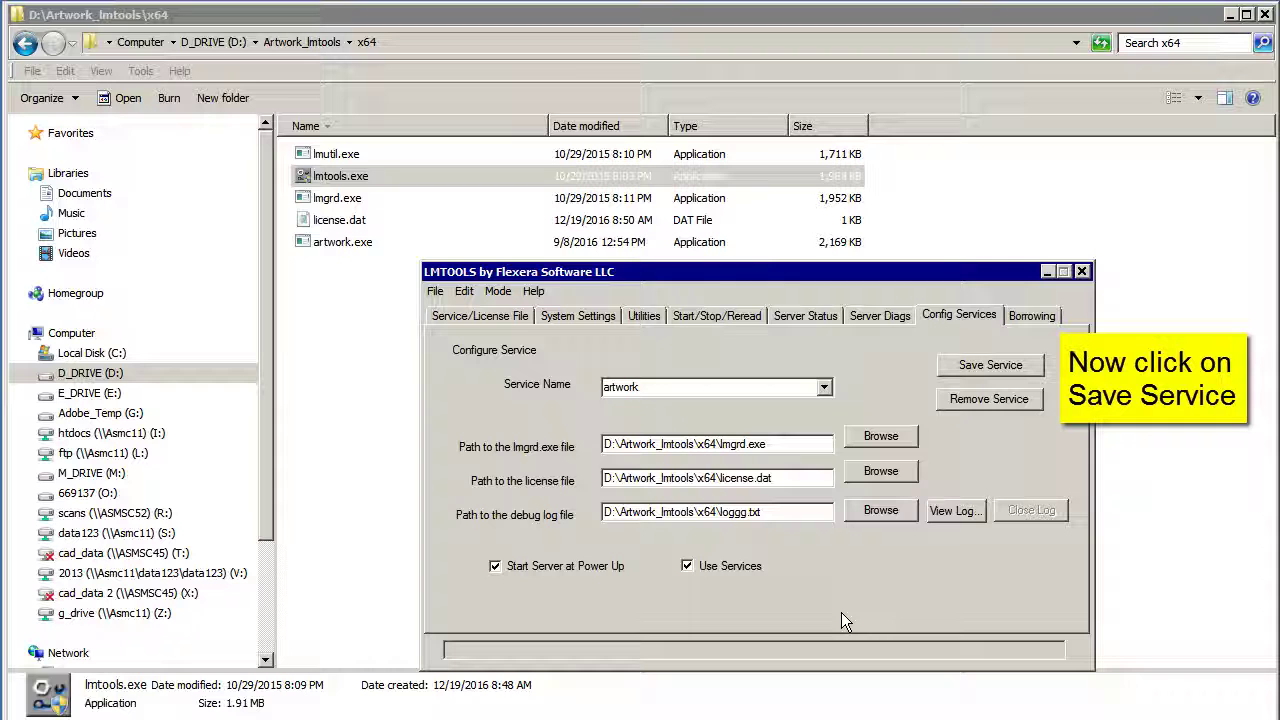
{"action": "left_click", "coordinate": [987, 365]}
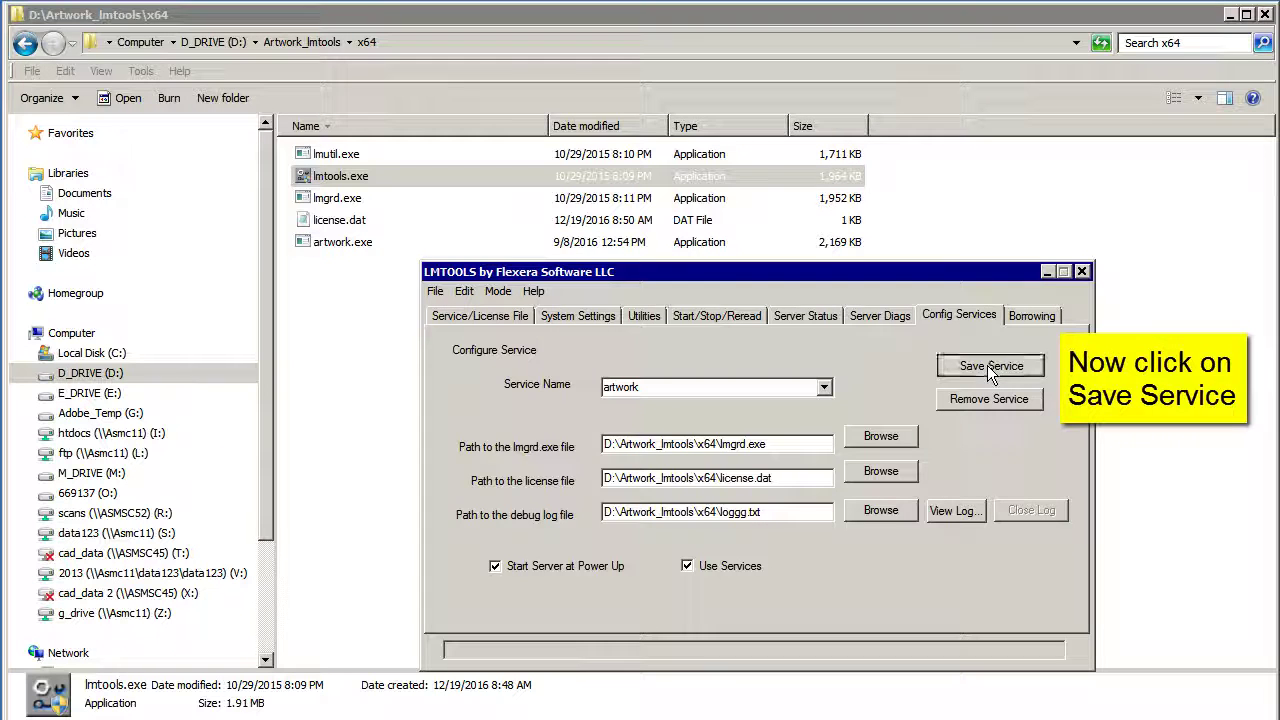
{"action": "left_click", "coordinate": [626, 541]}
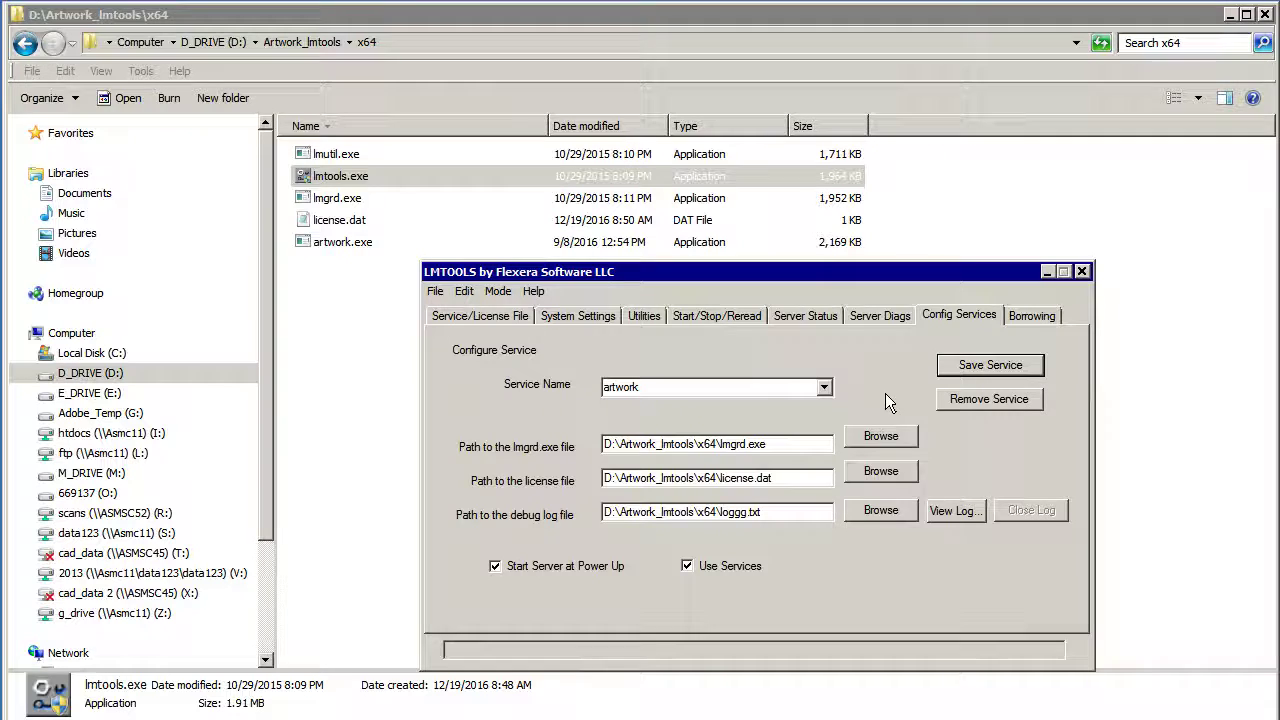
{"action": "left_click", "coordinate": [732, 317]}
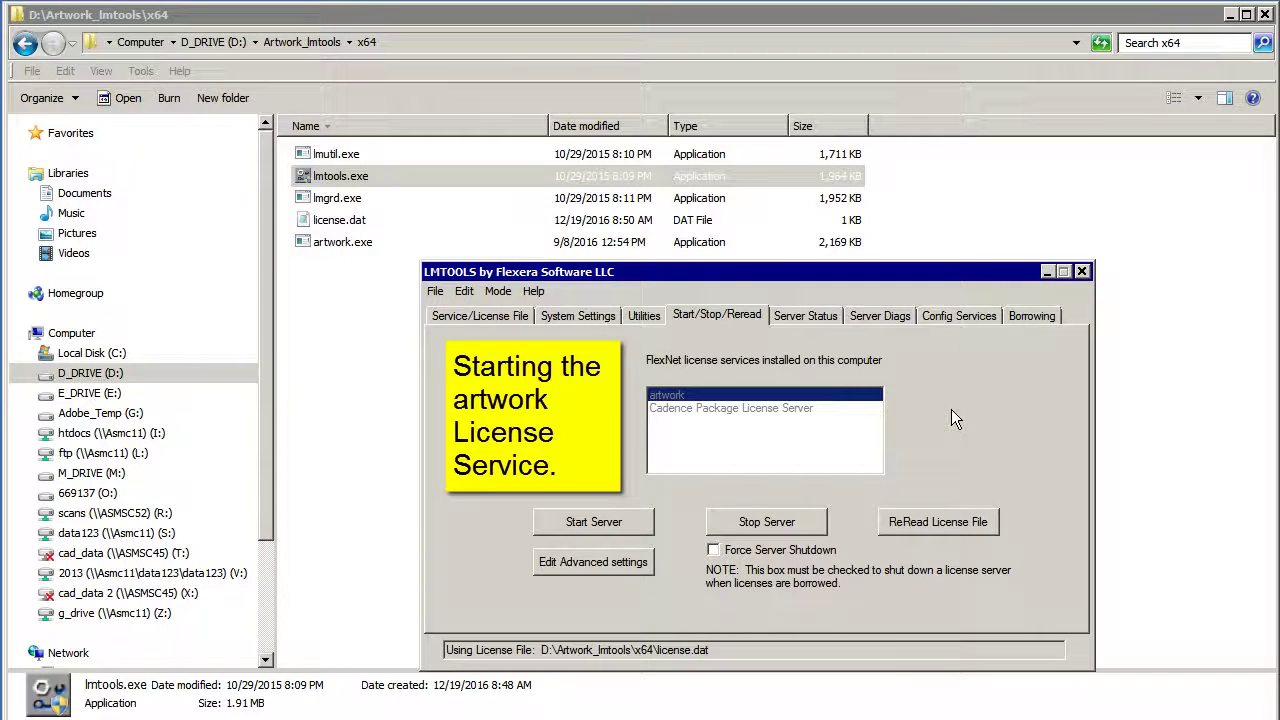
Step: Start the artwork server and note the 'asmsc44 is not a valid server hostname' error in loggg.txt
{"action": "left_click", "coordinate": [594, 522]}
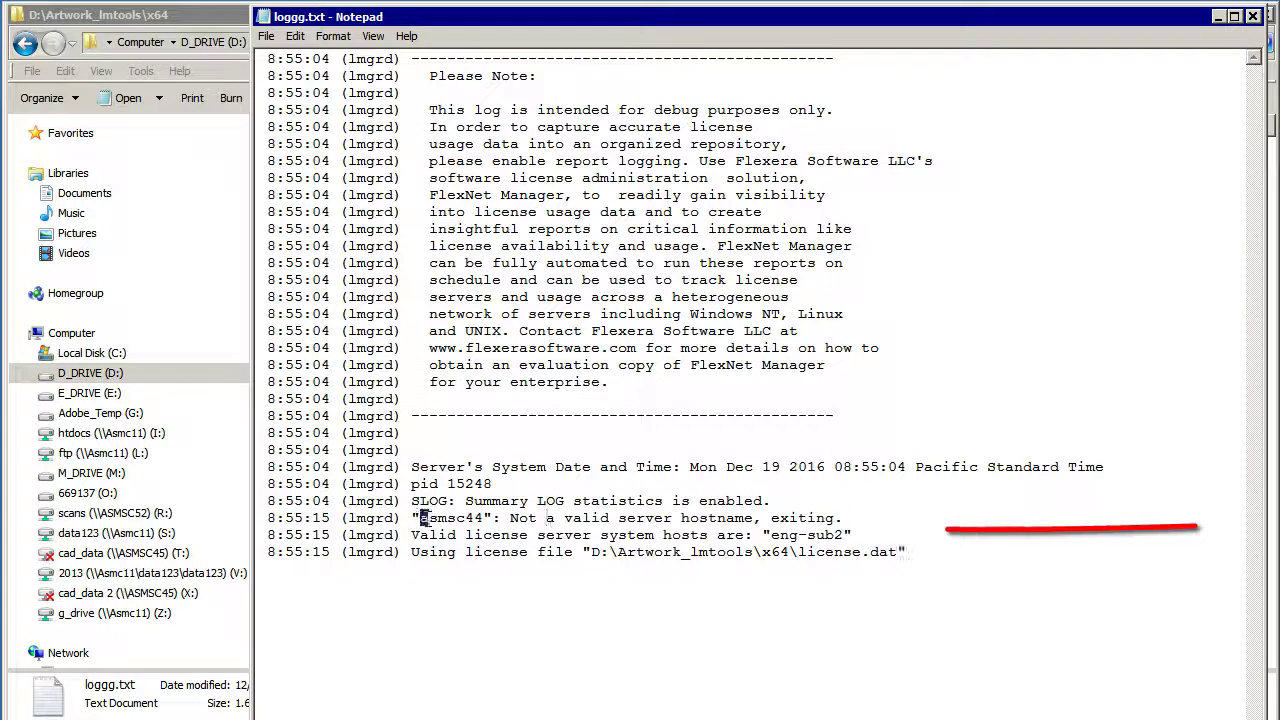
{"action": "left_click_drag", "start_coordinate": [420, 518], "coordinate": [843, 535]}
Step: Change the SERVER name in license.dat to asmsc44
{"action": "left_click", "coordinate": [838, 535]}
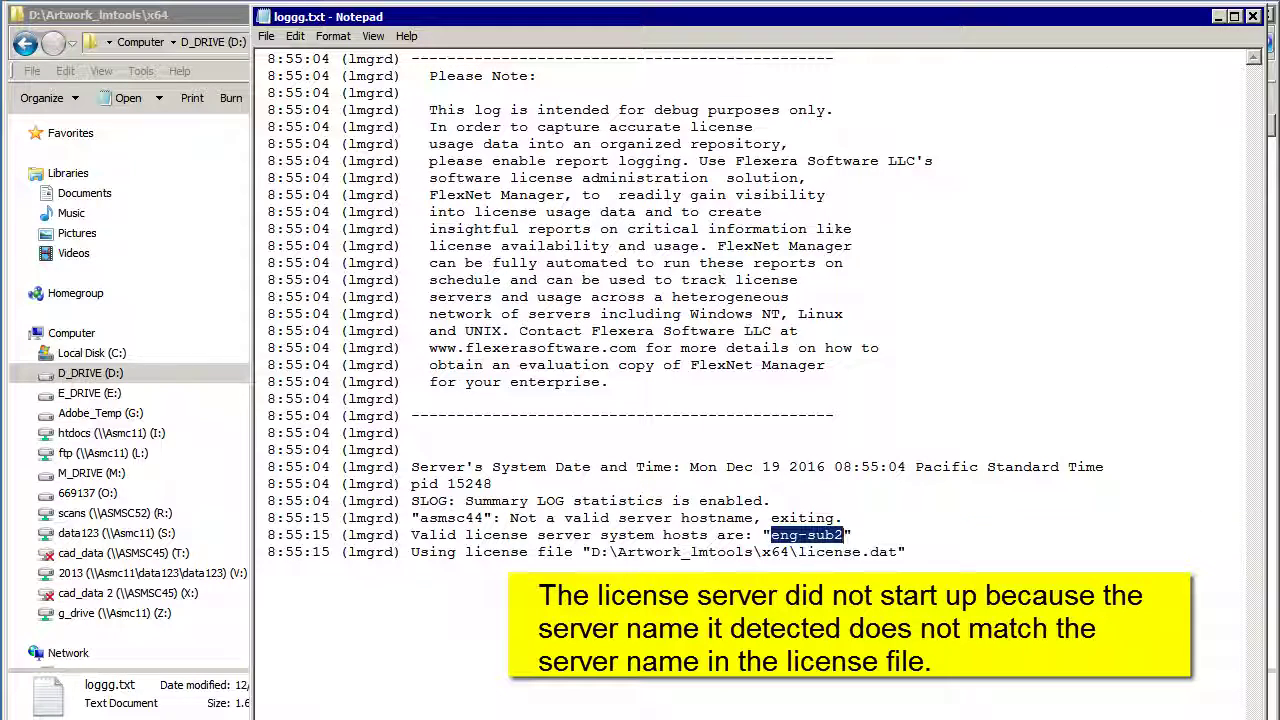
{"action": "left_click_drag", "start_coordinate": [484, 518], "coordinate": [421, 518]}
{"action": "left_click", "coordinate": [260, 568]}
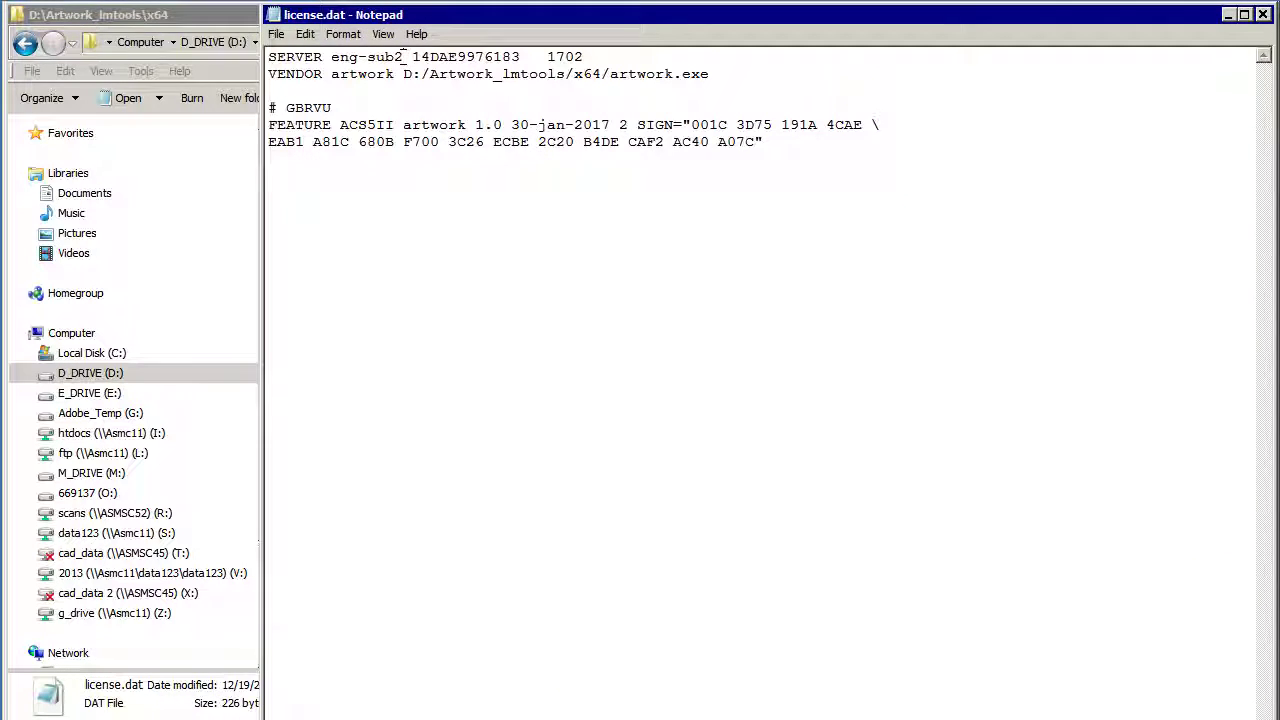
{"action": "left_click_drag", "start_coordinate": [404, 57], "coordinate": [335, 57]}
{"action": "type", "text": "asmsc"}
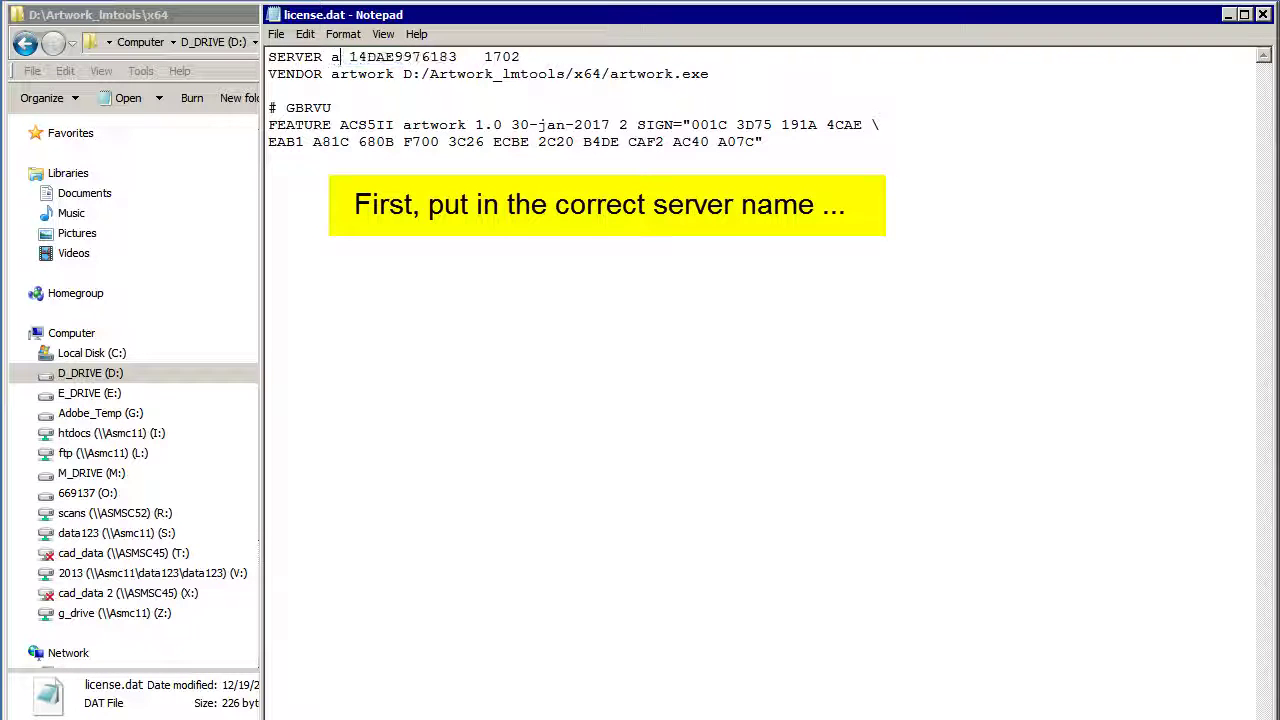
{"action": "type", "text": "44"}
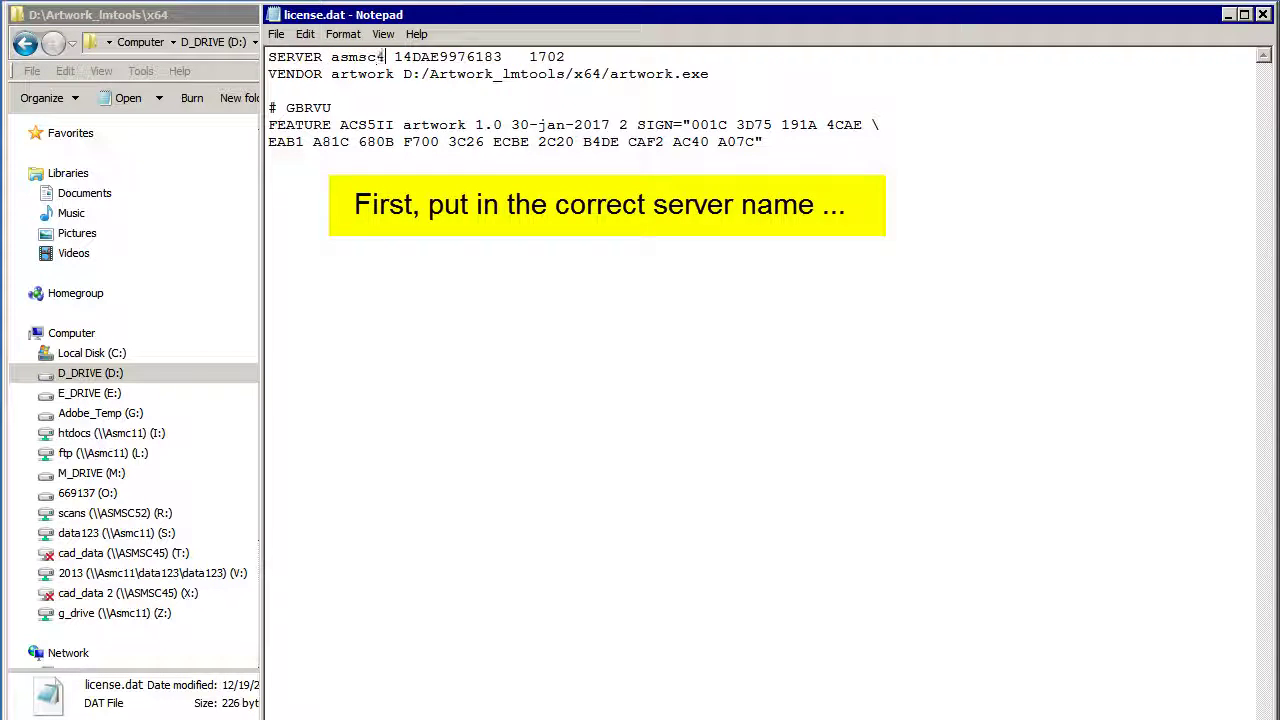
Step: Paste in the new FEATURE signature codes and the correct hostid, then save license.dat
{"action": "left_click_drag", "start_coordinate": [300, 68], "coordinate": [620, 74]}
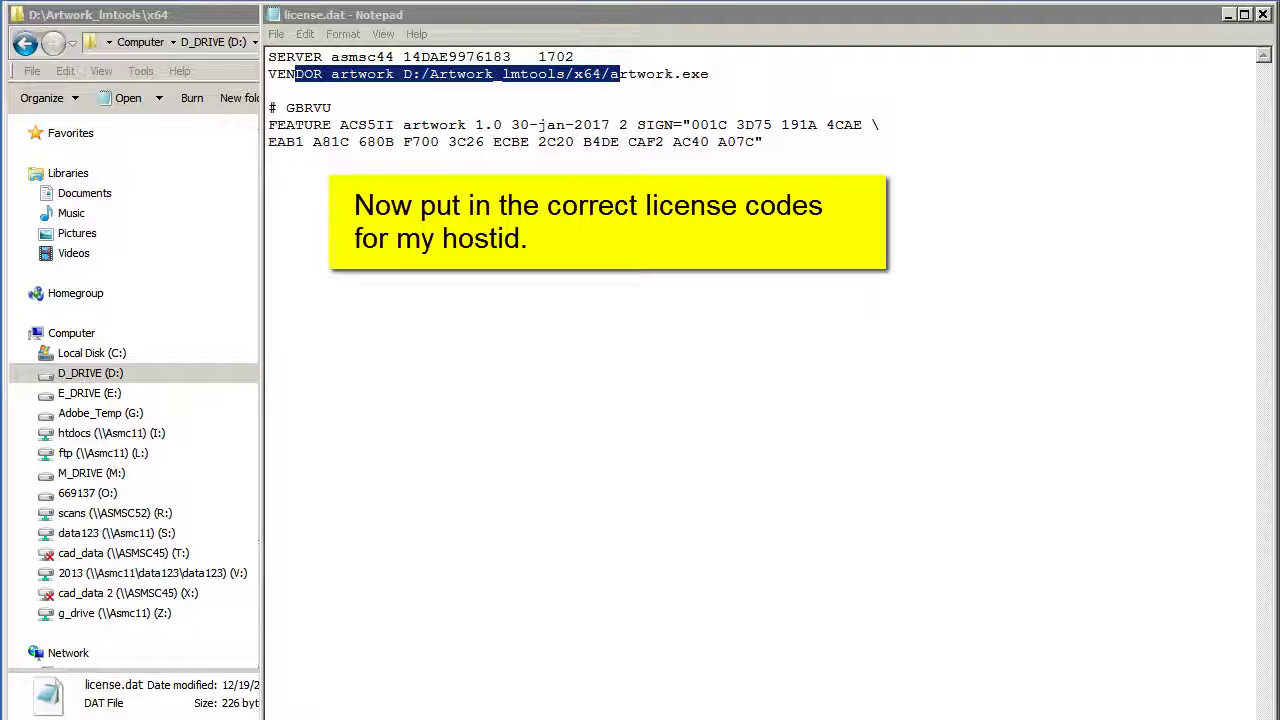
{"action": "left_click_drag", "start_coordinate": [762, 142], "coordinate": [486, 125]}
{"action": "key", "text": "ctrl+v"}
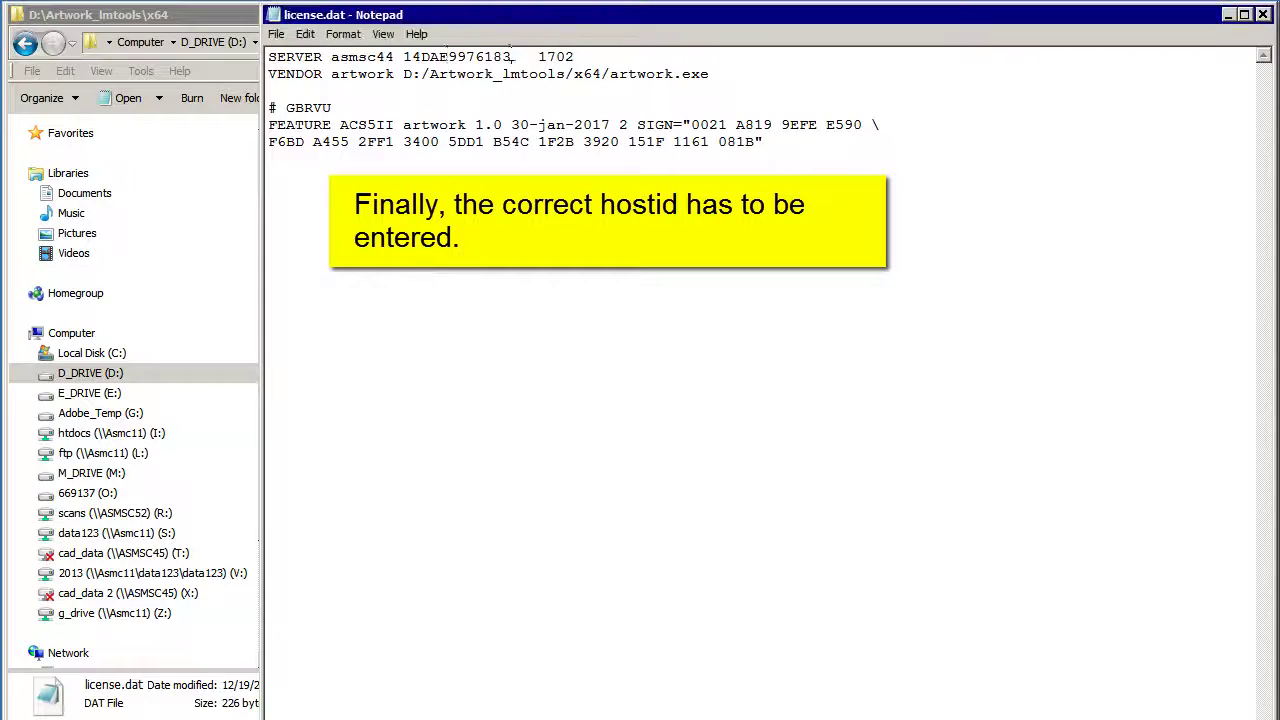
{"action": "left_click_drag", "start_coordinate": [511, 57], "coordinate": [415, 57]}
{"action": "type", "text": "00241d001cb3"}
{"action": "left_click", "coordinate": [276, 34]}
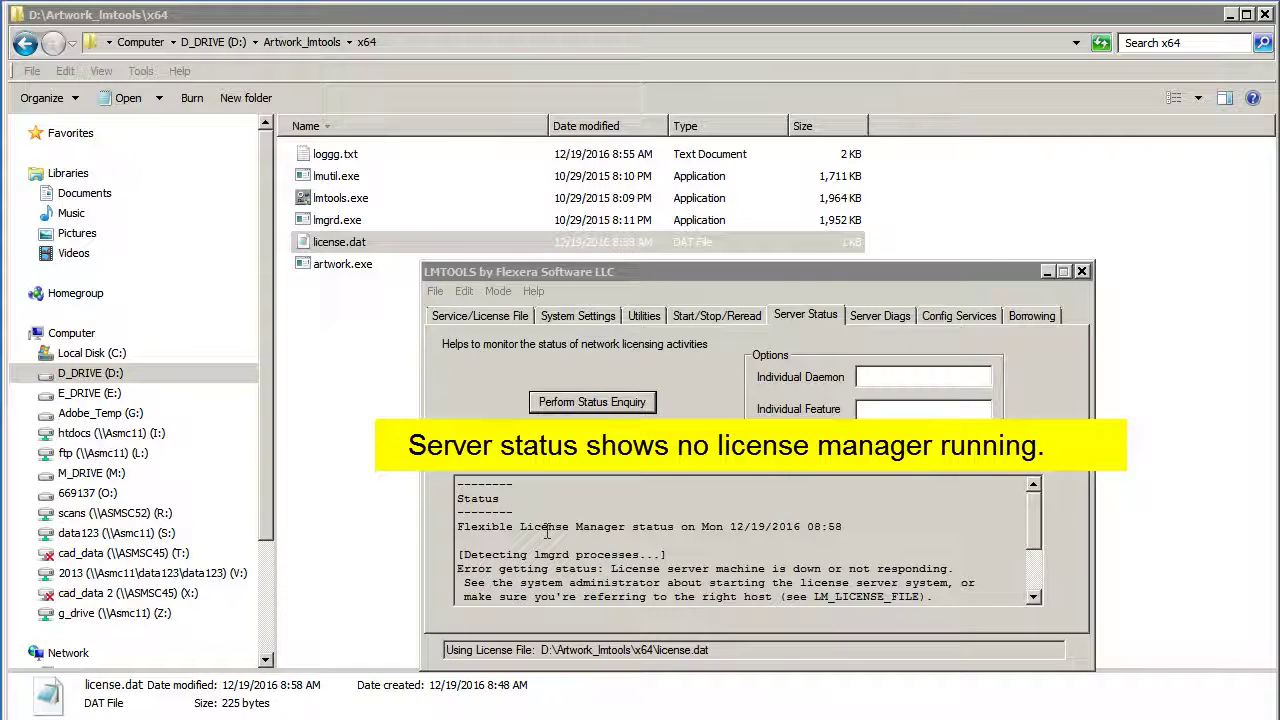
Step: Review the -96,491 error, then start the artwork server successfully with the corrected license
{"action": "left_click_drag", "start_coordinate": [547, 526], "coordinate": [843, 527]}
{"action": "scroll", "coordinate": [650, 540], "scroll_direction": "down", "scroll_amount": 1}
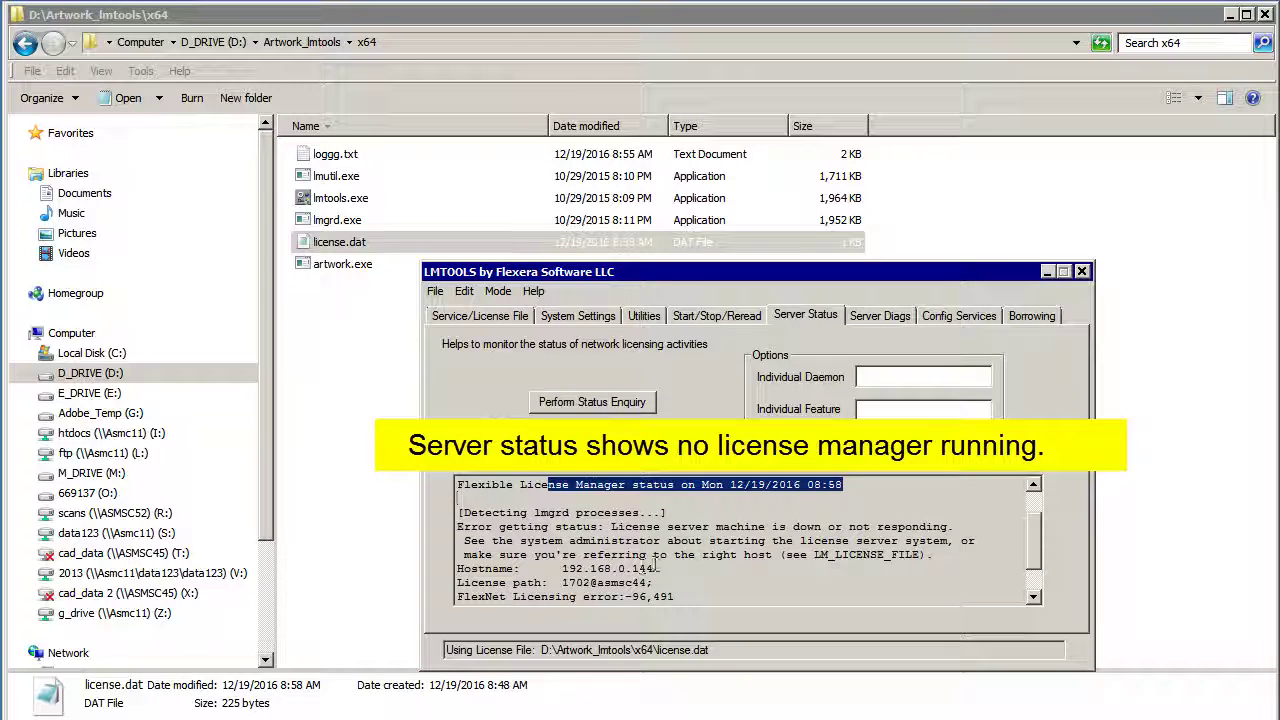
{"action": "scroll", "coordinate": [660, 562], "scroll_direction": "down", "scroll_amount": 1}
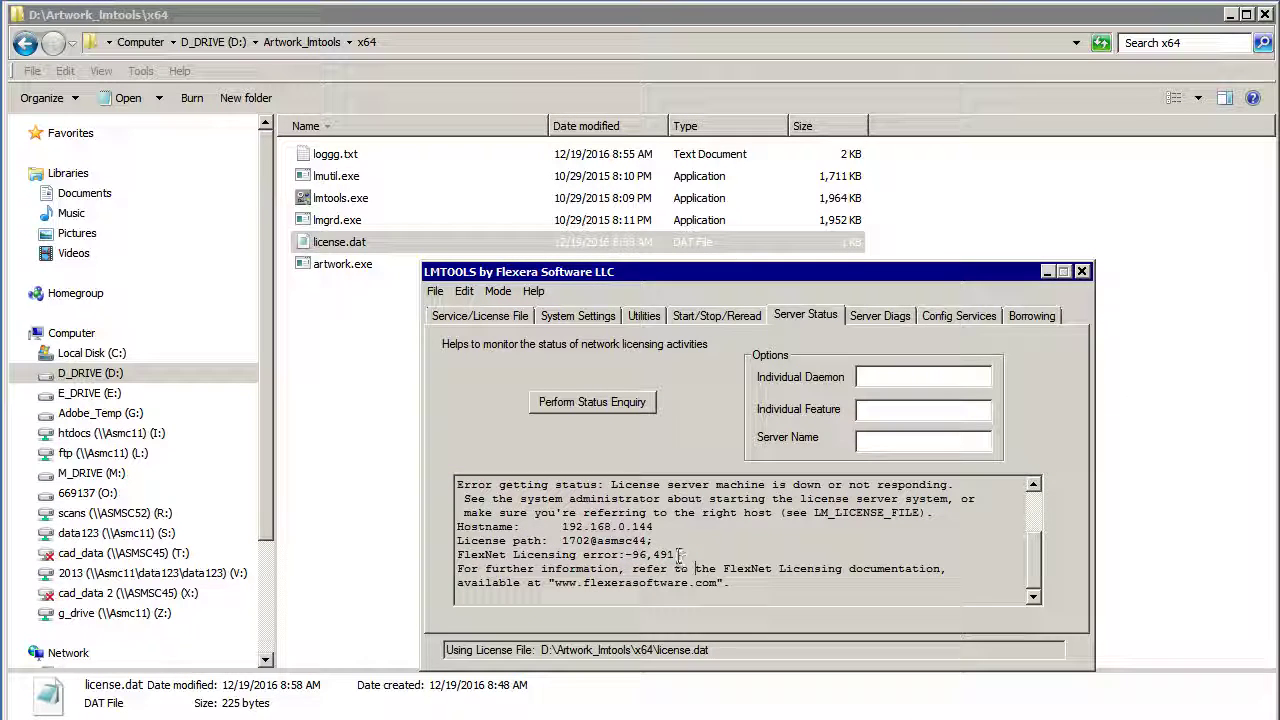
{"action": "left_click_drag", "start_coordinate": [680, 554], "coordinate": [624, 554]}
{"action": "left_click", "coordinate": [712, 563]}
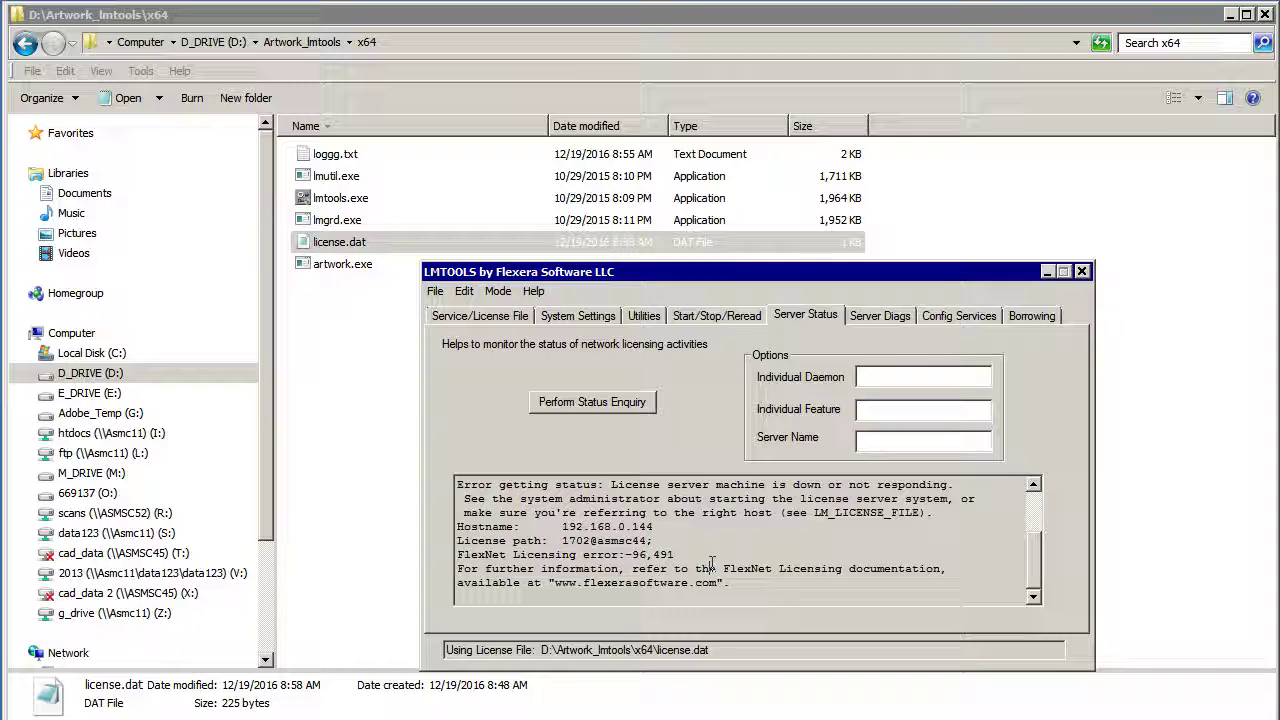
{"action": "scroll", "coordinate": [735, 568], "scroll_direction": "up", "scroll_amount": 2}
{"action": "scroll", "coordinate": [735, 568], "scroll_direction": "down", "scroll_amount": 1}
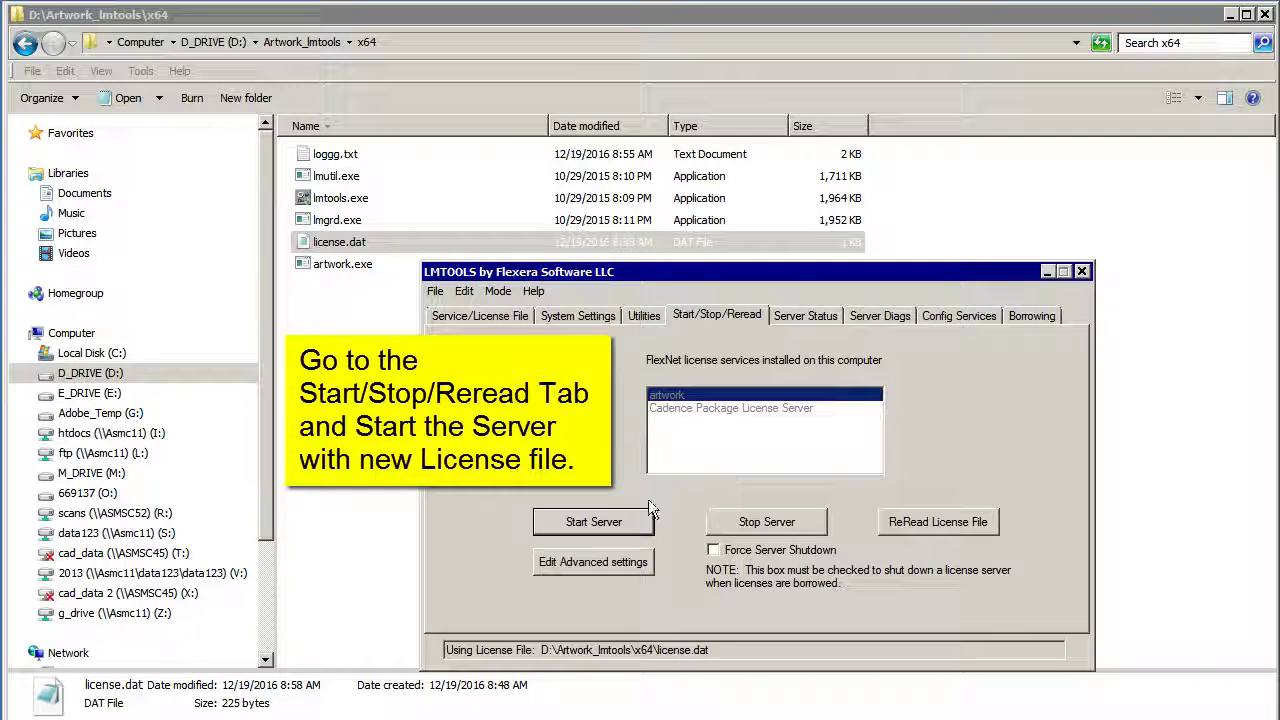
{"action": "left_click", "coordinate": [613, 524]}
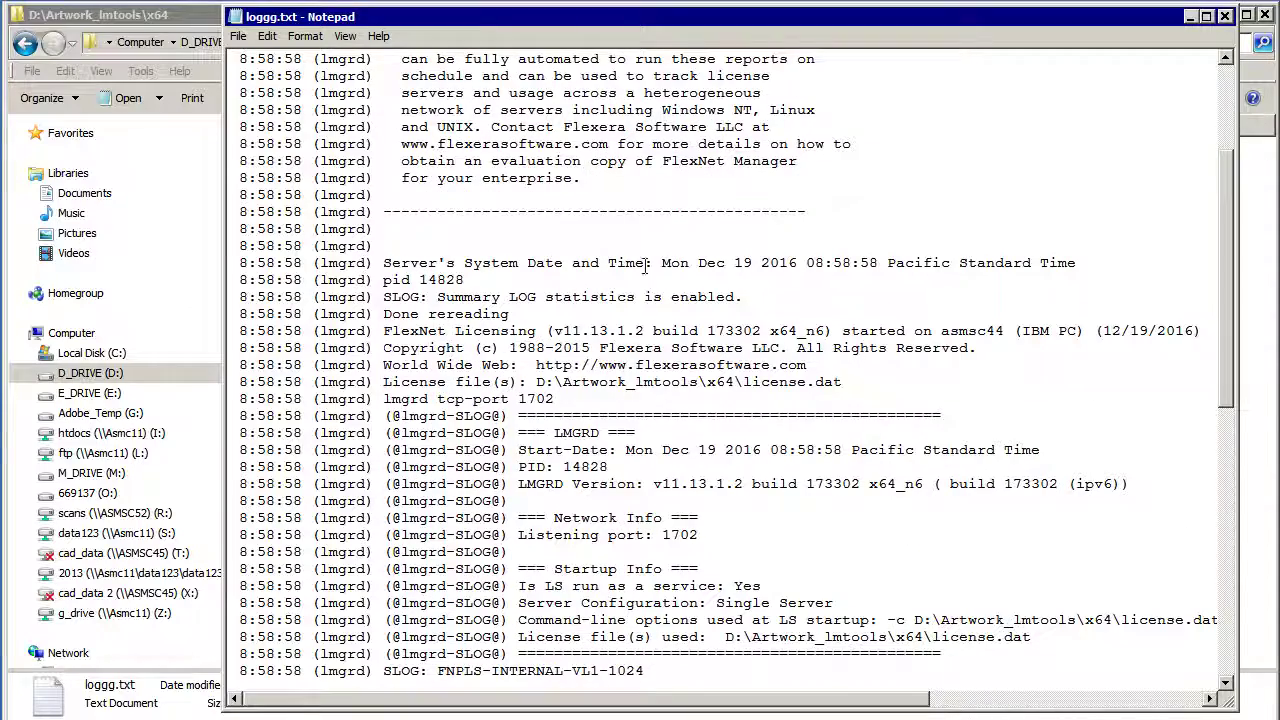
{"action": "left_click_drag", "start_coordinate": [576, 263], "coordinate": [733, 263]}
Step: Check the log's start time 8:58:58, FlexNet version v11.13.1.2, license path and host asmsc44
{"action": "left_click", "coordinate": [748, 258]}
{"action": "left_click_drag", "start_coordinate": [815, 263], "coordinate": [879, 259]}
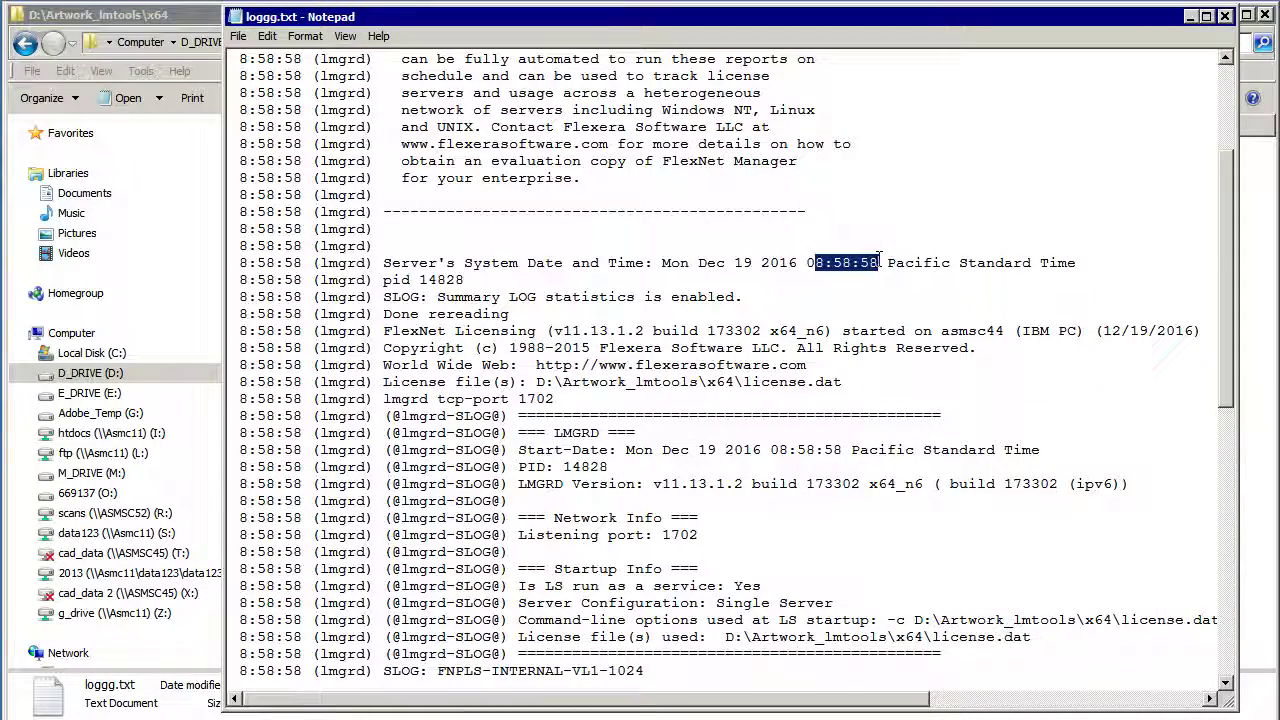
{"action": "left_click", "coordinate": [514, 312]}
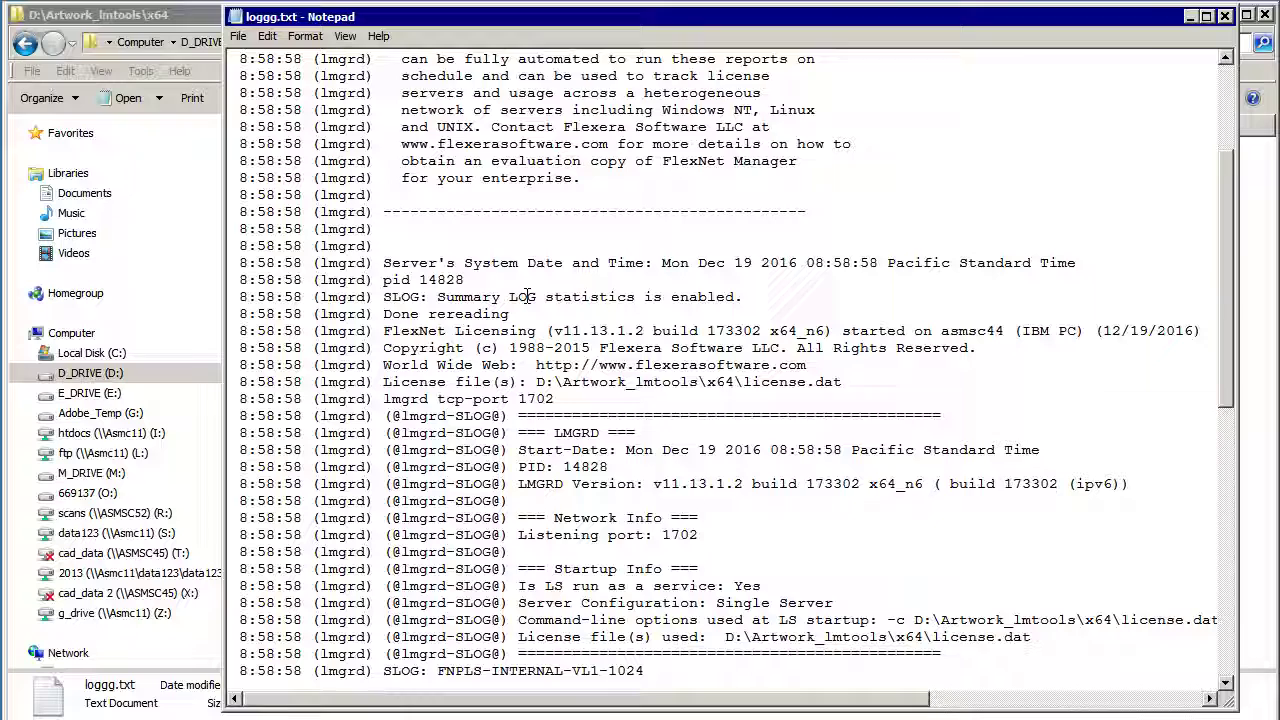
{"action": "scroll", "coordinate": [521, 290], "scroll_direction": "down", "scroll_amount": 1}
{"action": "left_click_drag", "start_coordinate": [512, 262], "coordinate": [383, 262]}
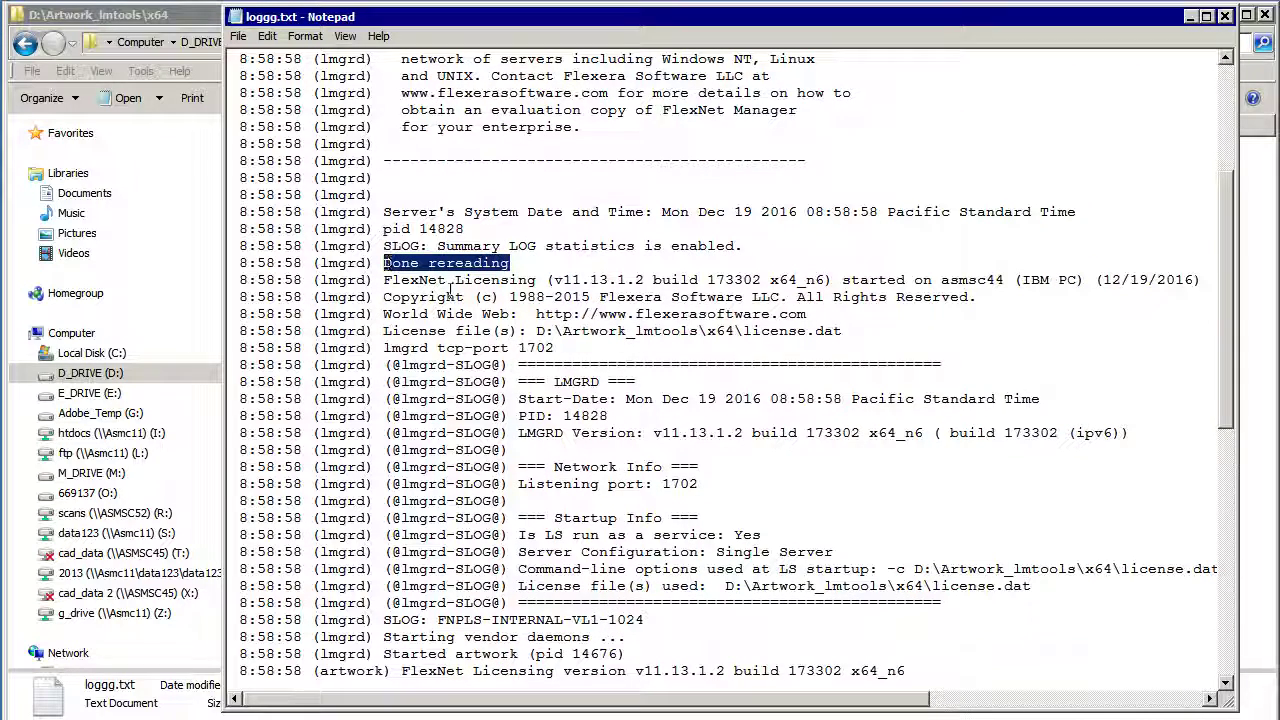
{"action": "left_click", "coordinate": [628, 262]}
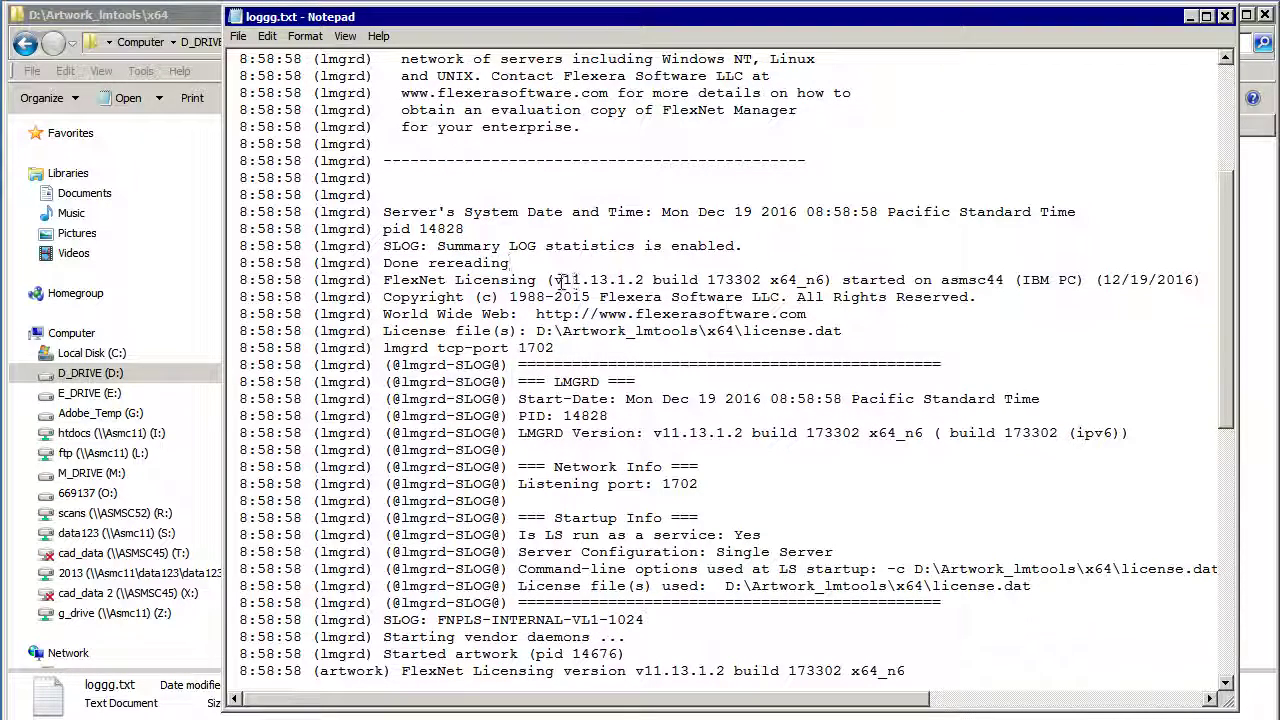
{"action": "left_click_drag", "start_coordinate": [555, 280], "coordinate": [645, 280]}
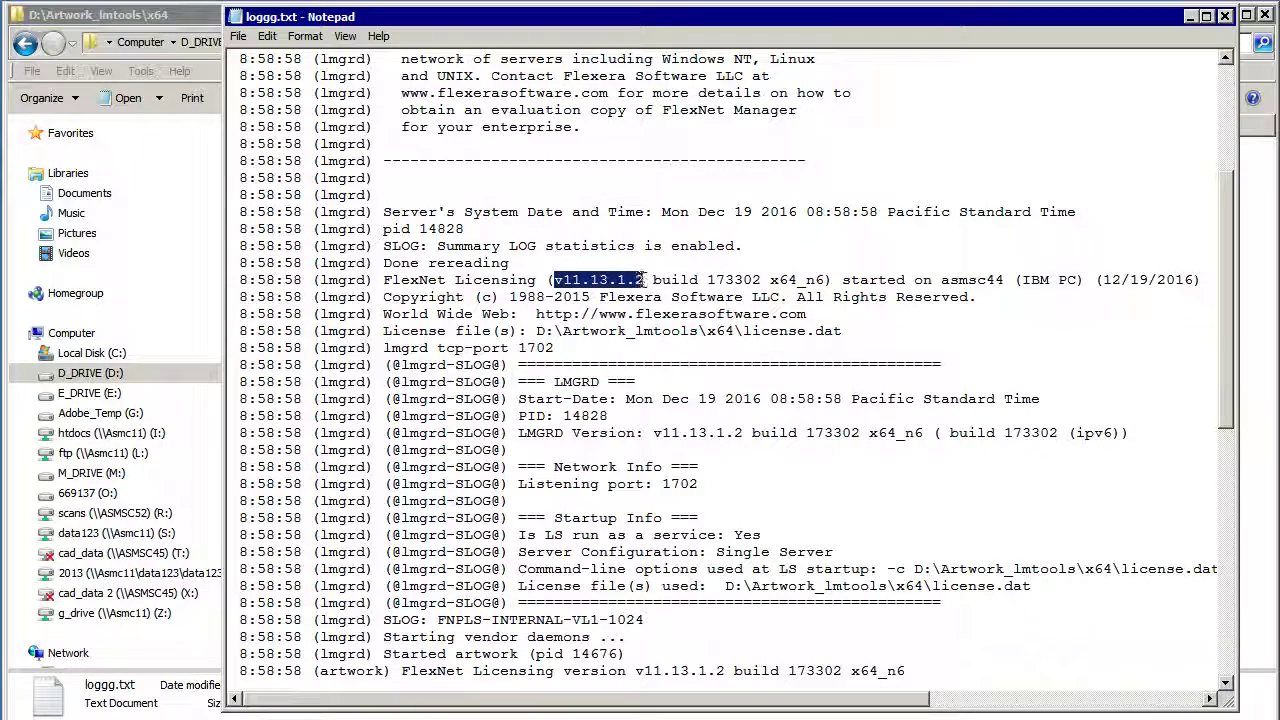
{"action": "left_click", "coordinate": [997, 331]}
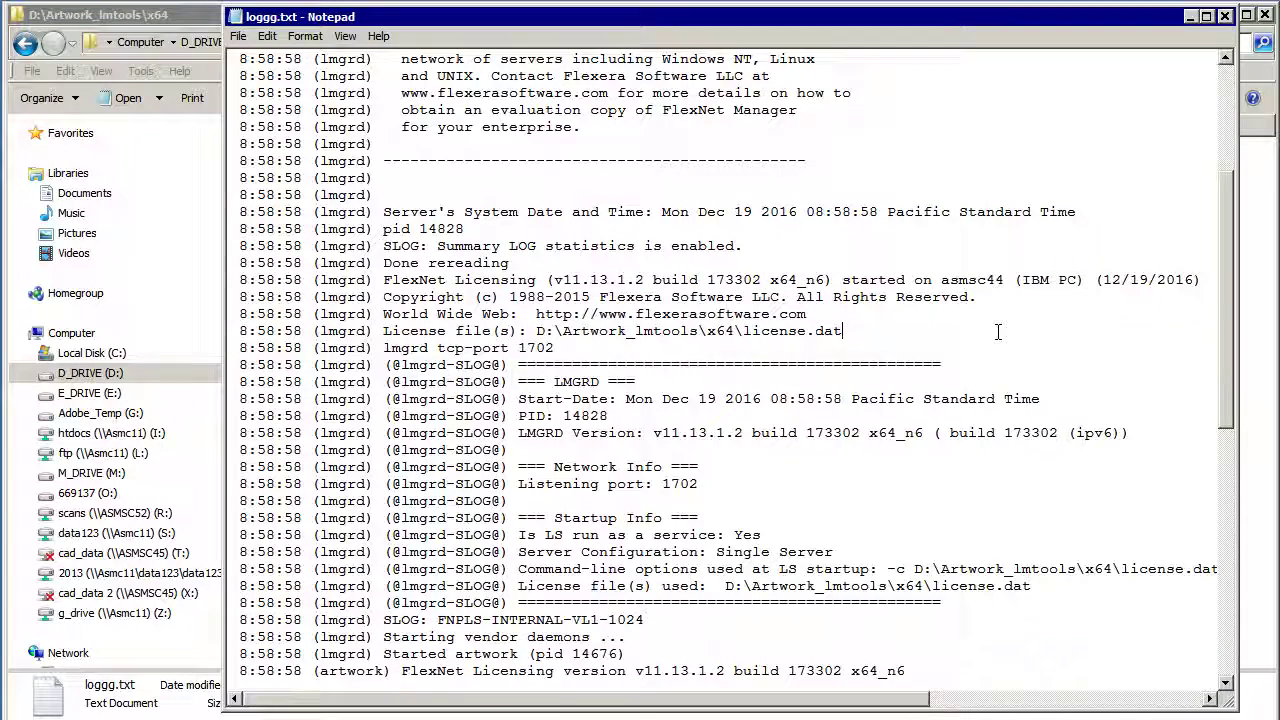
{"action": "double_click", "coordinate": [970, 280]}
{"action": "left_click", "coordinate": [551, 314]}
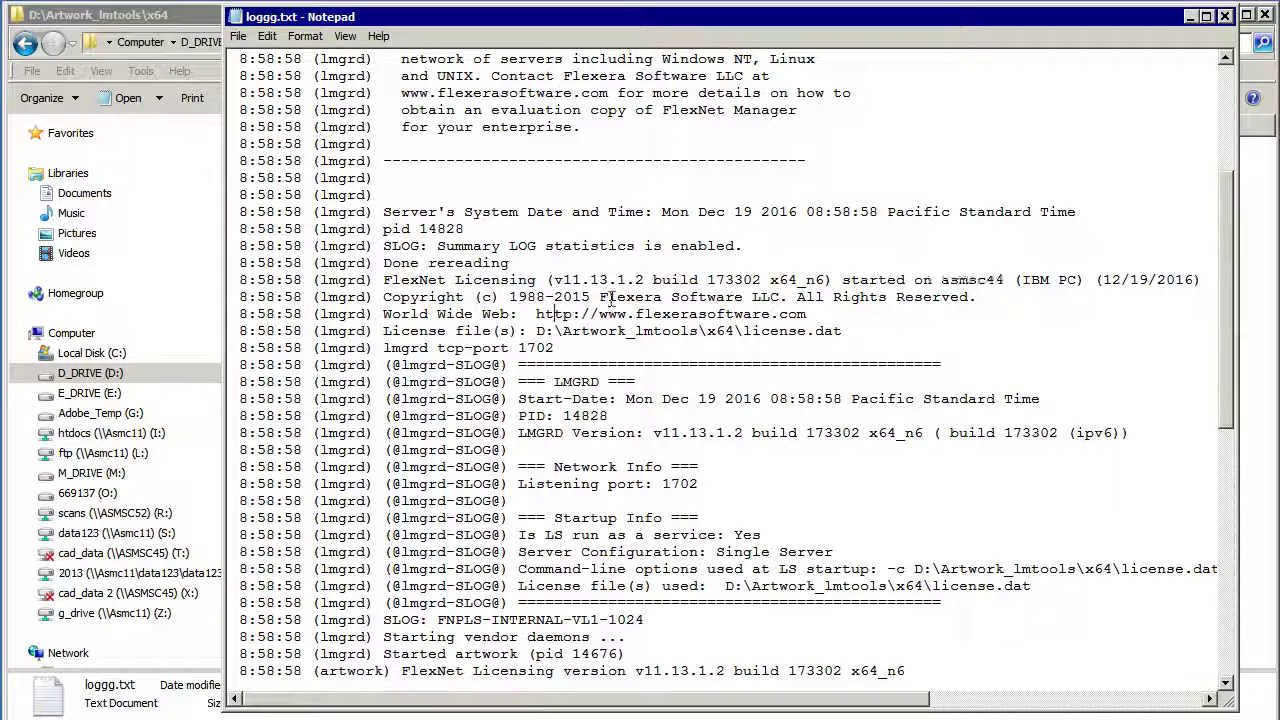
Step: Check the tcp-port 1702, Starting vendor daemons and Started artwork pid lines
{"action": "scroll", "coordinate": [605, 303], "scroll_direction": "down", "scroll_amount": 1}
{"action": "left_click_drag", "start_coordinate": [553, 297], "coordinate": [383, 297]}
{"action": "left_click", "coordinate": [757, 297]}
{"action": "scroll", "coordinate": [757, 297], "scroll_direction": "down", "scroll_amount": 4}
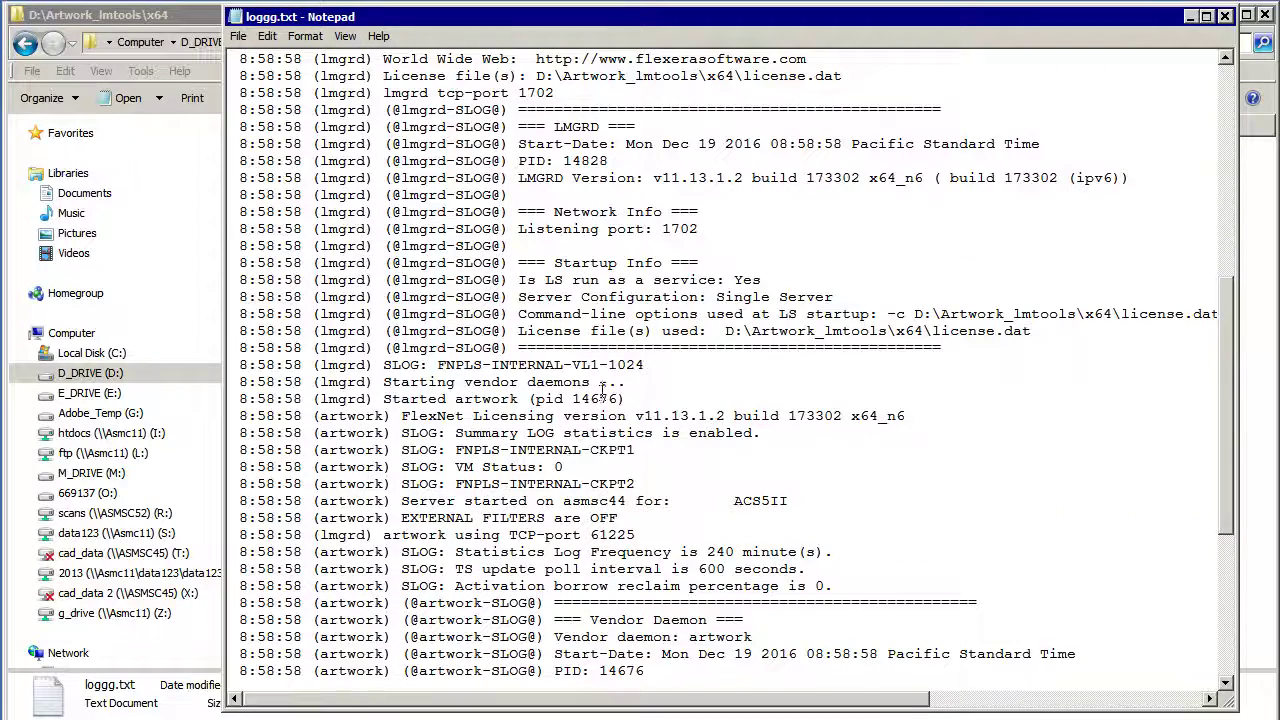
{"action": "left_click_drag", "start_coordinate": [630, 383], "coordinate": [230, 383]}
{"action": "left_click", "coordinate": [686, 387]}
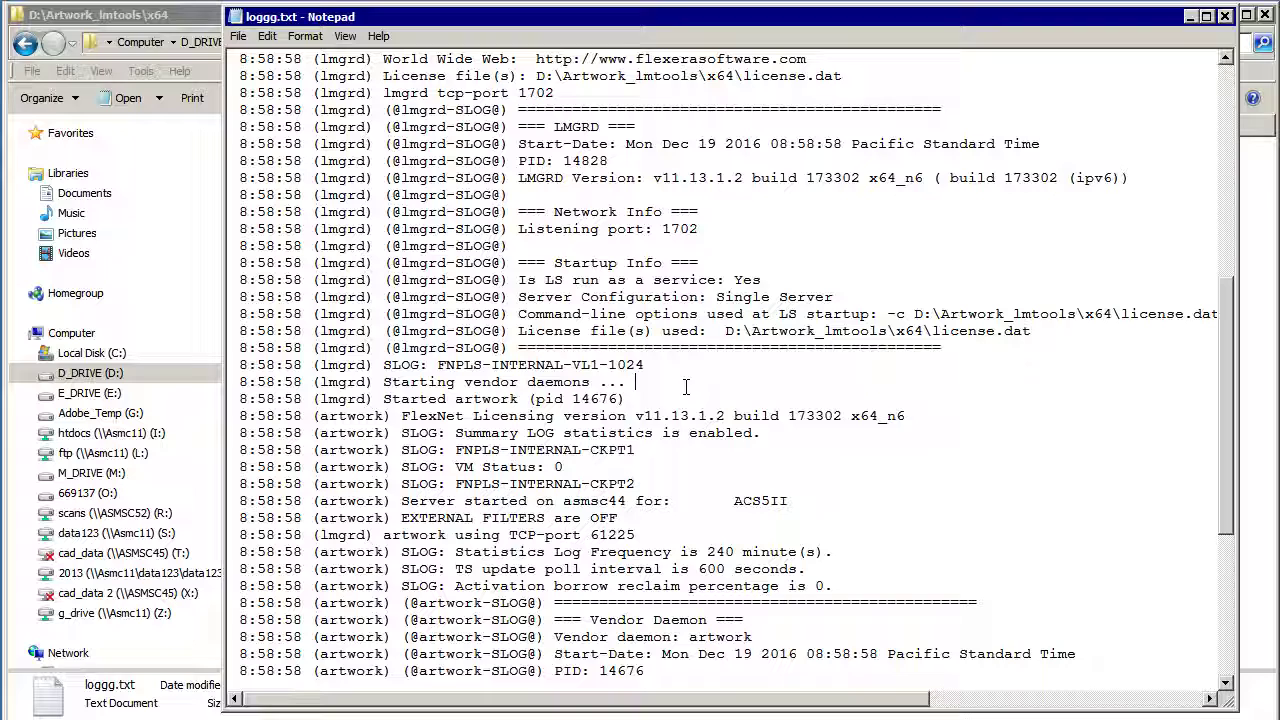
{"action": "left_click_drag", "start_coordinate": [630, 400], "coordinate": [383, 400]}
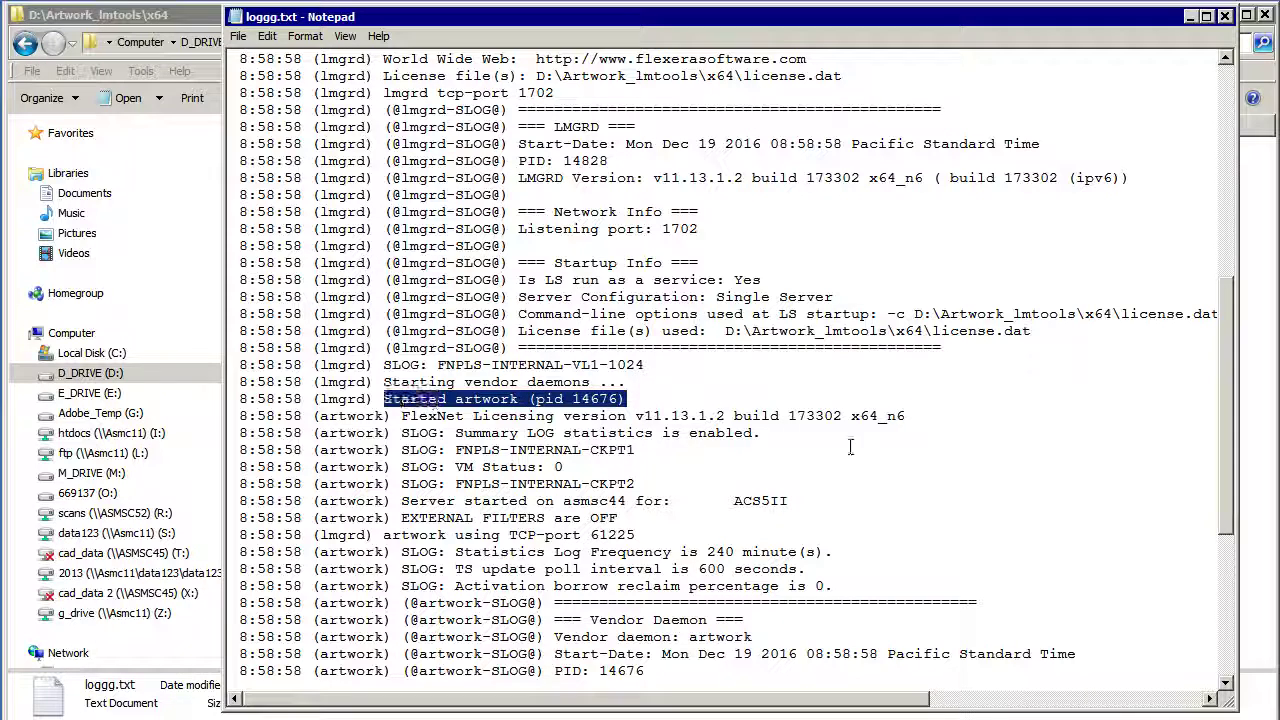
{"action": "left_click", "coordinate": [850, 447]}
Step: Confirm the ACS5II feature and artwork TCP port 61225, then return to the log's top
{"action": "scroll", "coordinate": [846, 445], "scroll_direction": "down", "scroll_amount": 1}
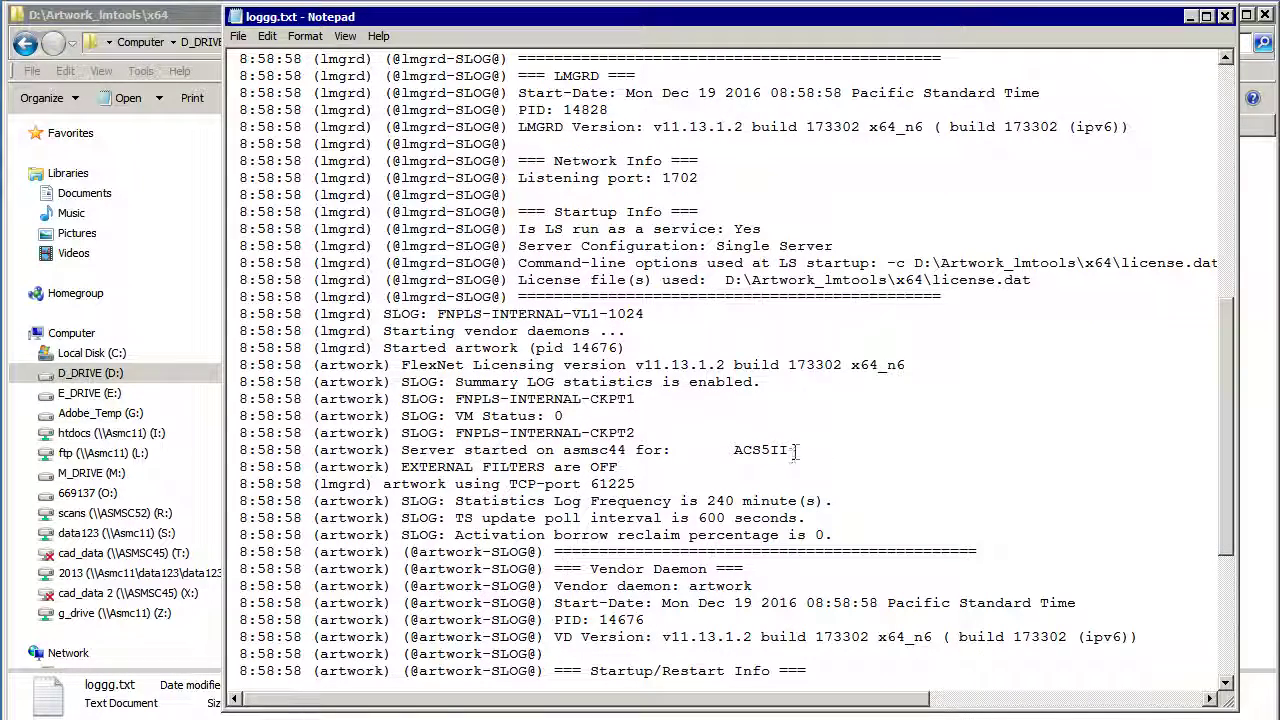
{"action": "left_click_drag", "start_coordinate": [795, 452], "coordinate": [757, 450]}
{"action": "left_click", "coordinate": [694, 452]}
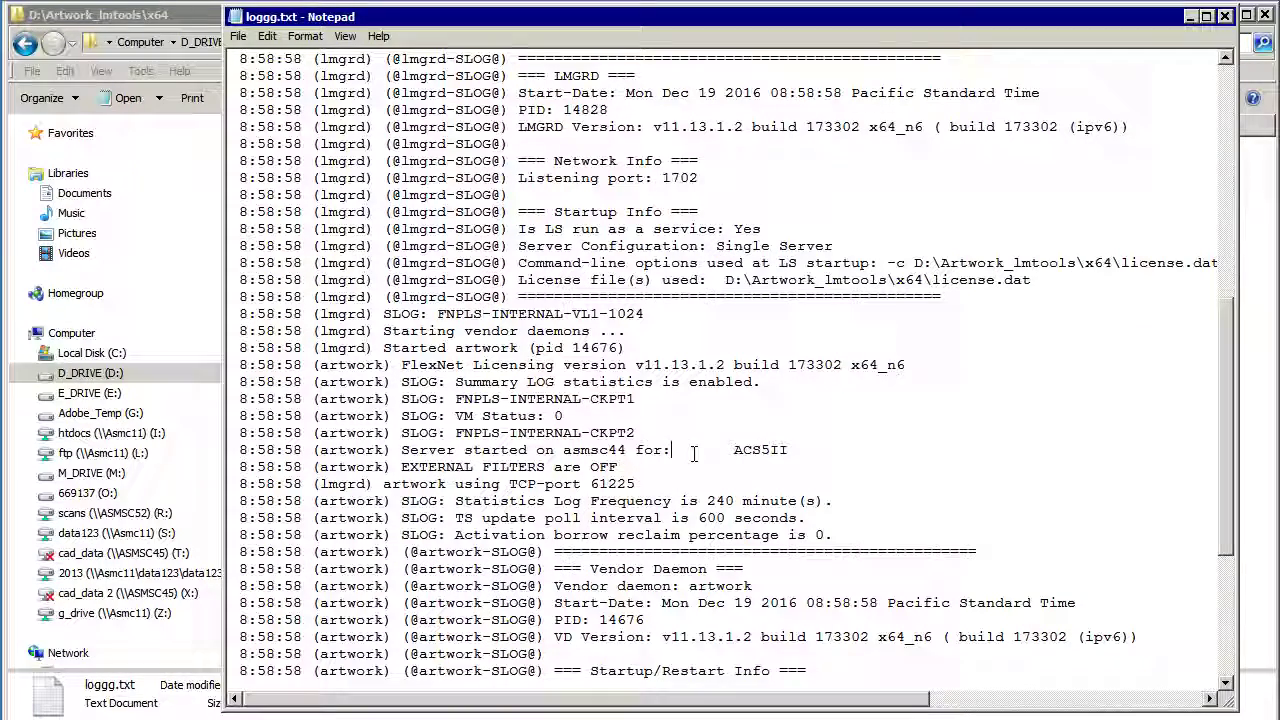
{"action": "scroll", "coordinate": [660, 448], "scroll_direction": "down", "scroll_amount": 1}
{"action": "left_click_drag", "start_coordinate": [641, 432], "coordinate": [597, 433]}
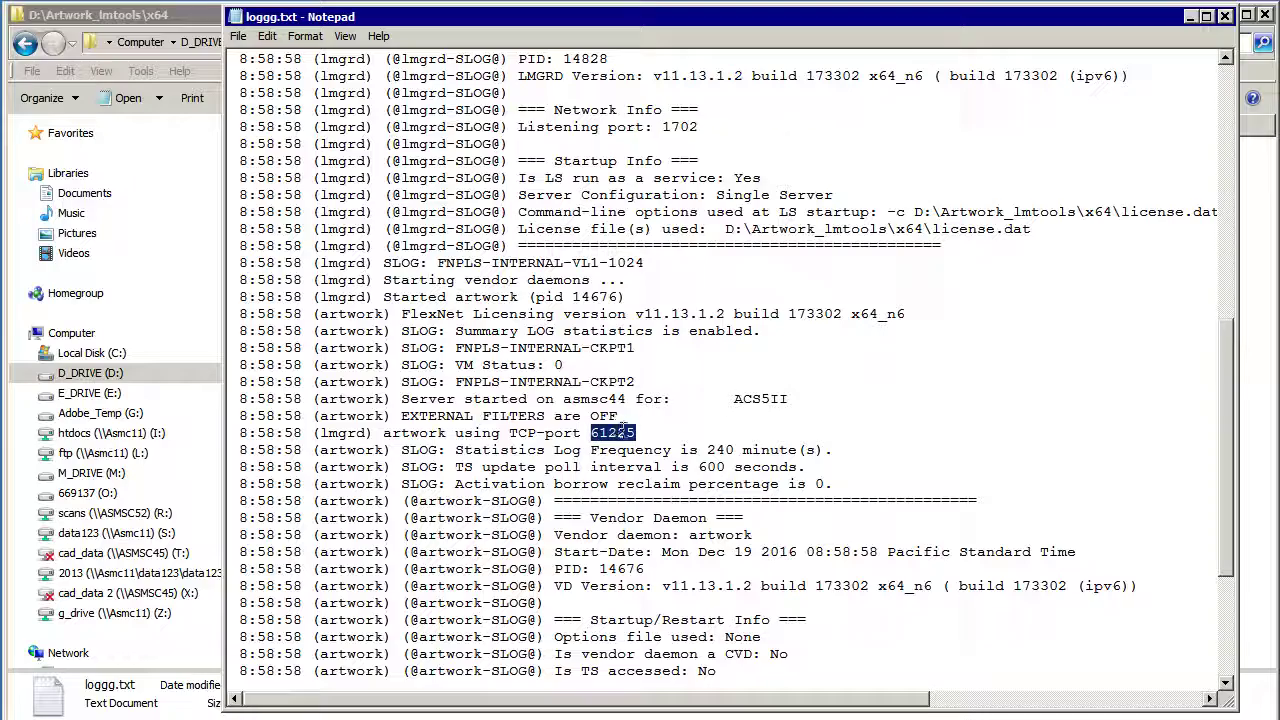
{"action": "left_click", "coordinate": [640, 432]}
{"action": "scroll", "coordinate": [700, 420], "scroll_direction": "down", "scroll_amount": 5}
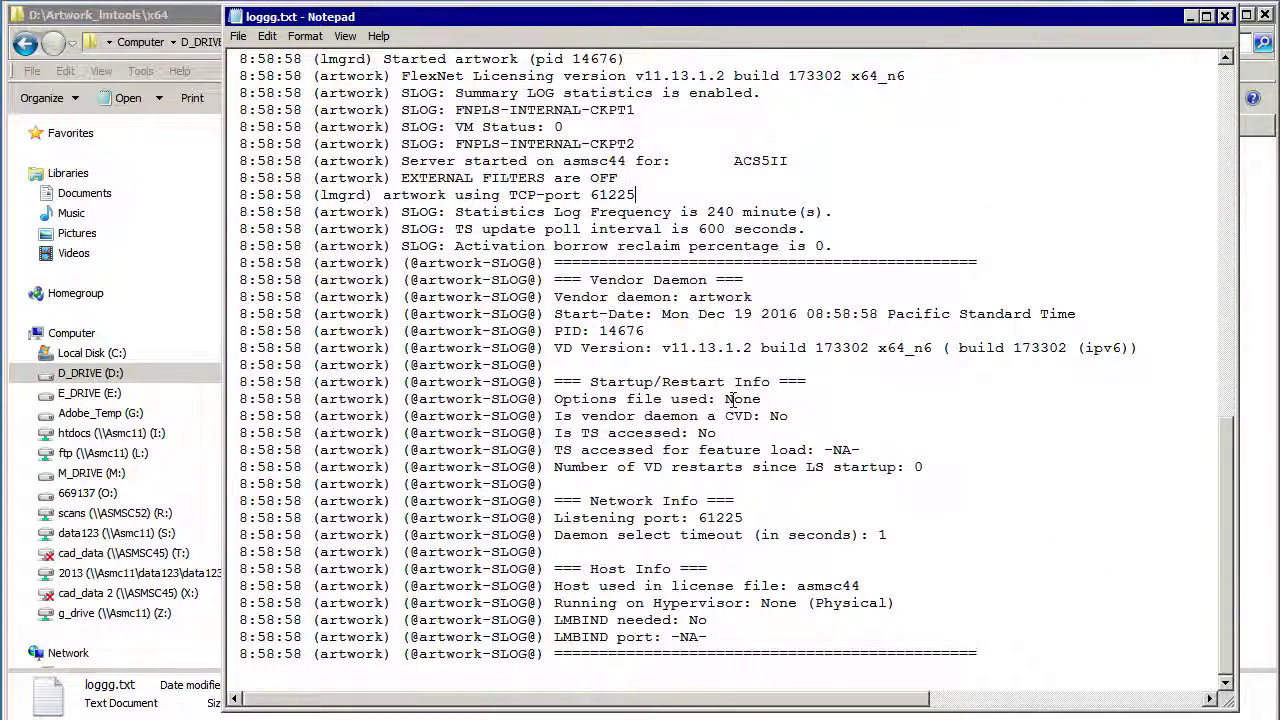
{"action": "scroll", "coordinate": [733, 399], "scroll_direction": "up", "scroll_amount": 4}
{"action": "scroll", "coordinate": [733, 399], "scroll_direction": "up", "scroll_amount": 13}
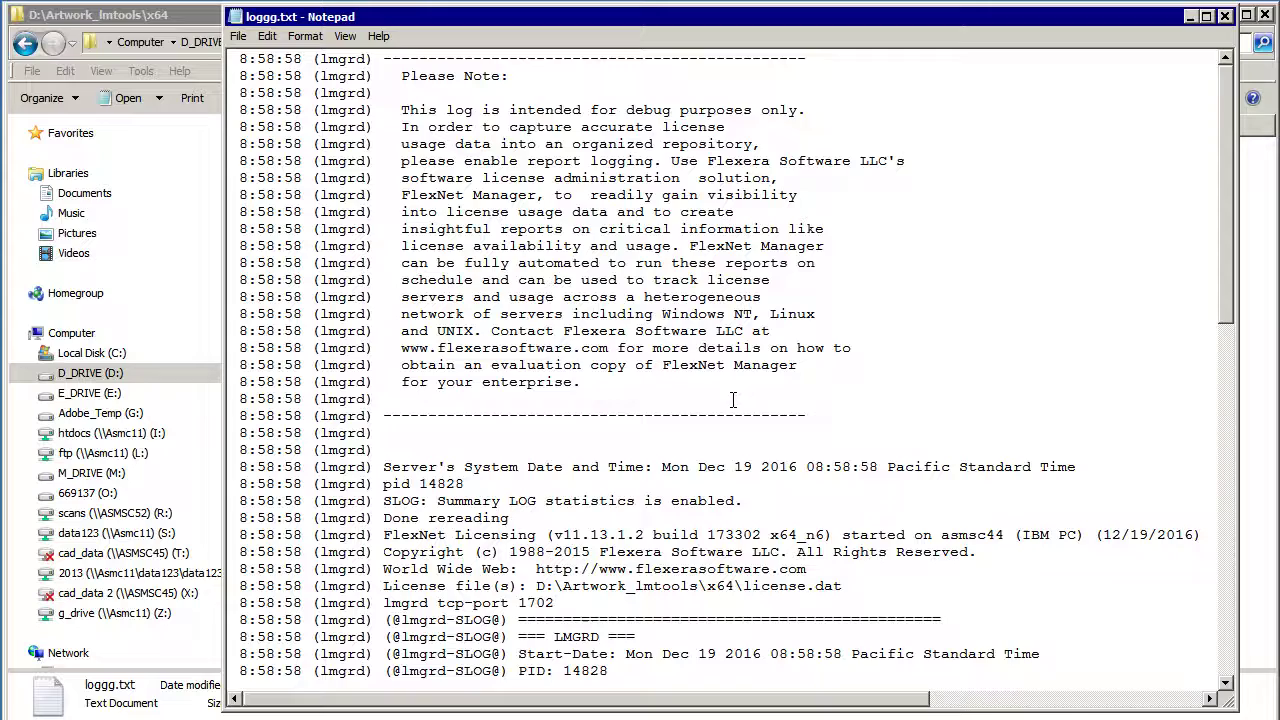
Step: Launch GBRVU, load the AP artwork, and confirm the asmsc44 FLEXlm license in Help > About
{"action": "key", "text": "alt+Tab"}
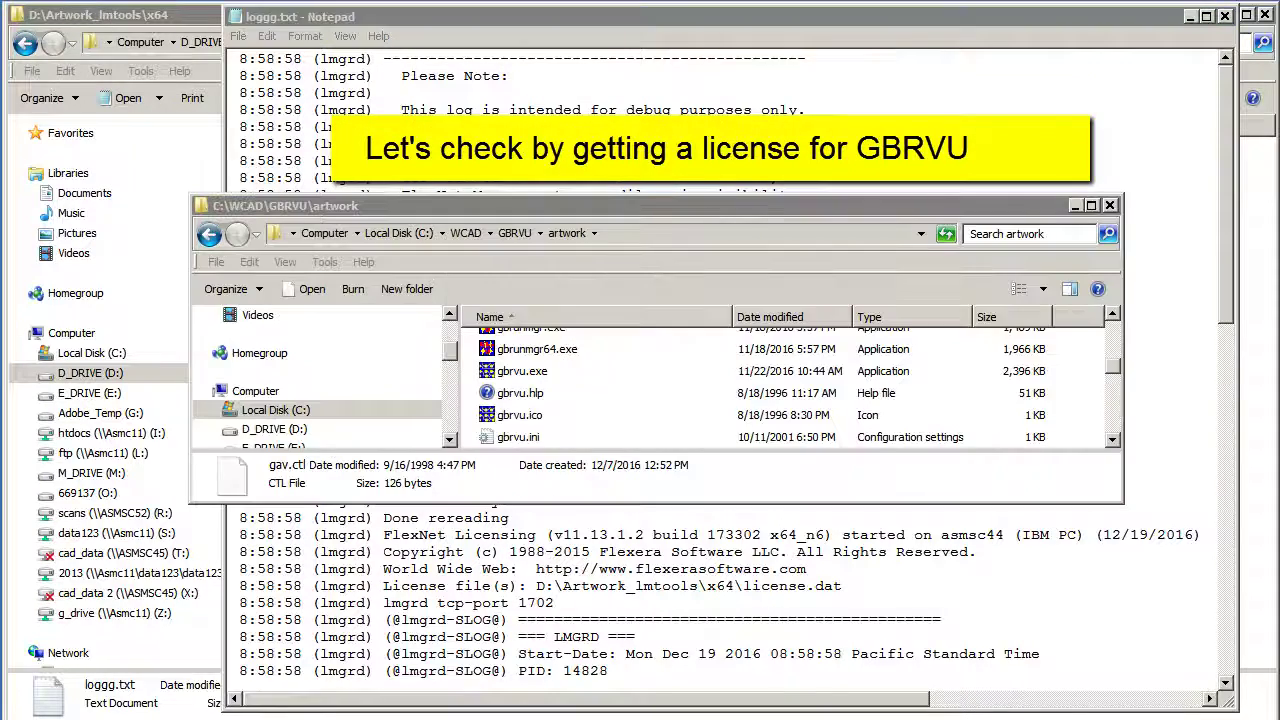
{"action": "double_click", "coordinate": [487, 373]}
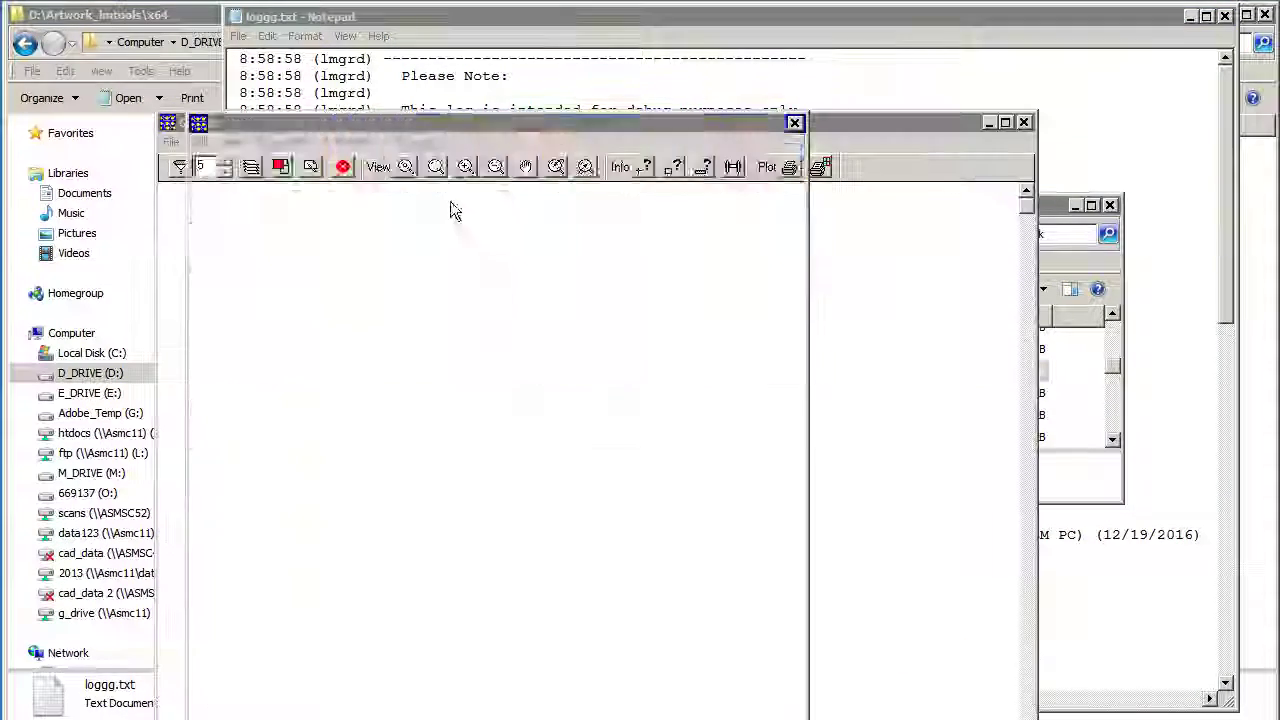
{"action": "double_click", "coordinate": [241, 285]}
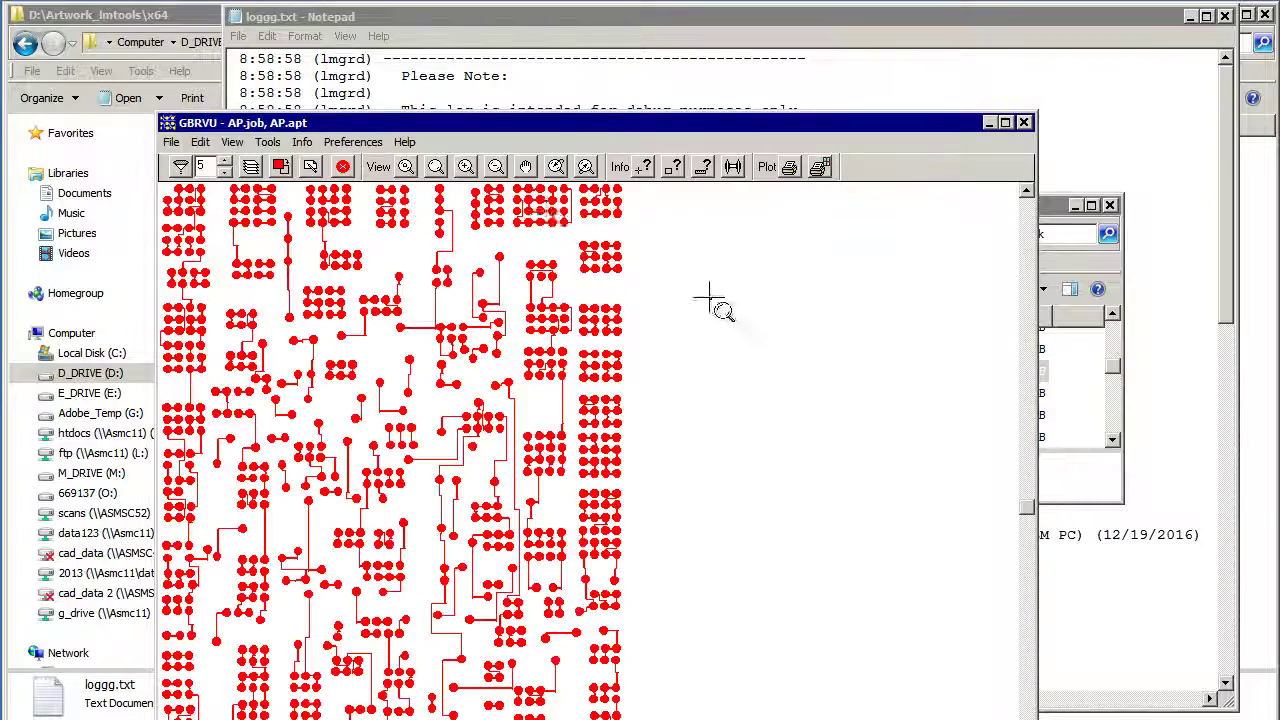
{"action": "left_click", "coordinate": [405, 142]}
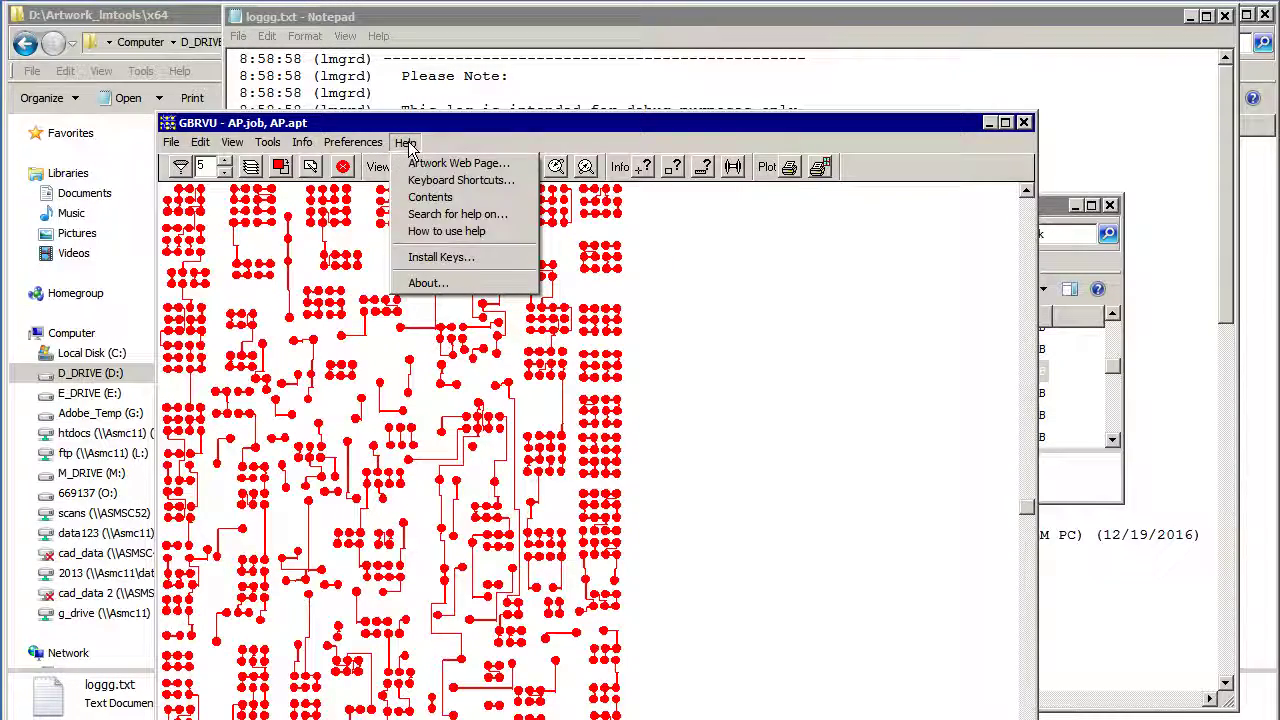
{"action": "left_click", "coordinate": [478, 283]}
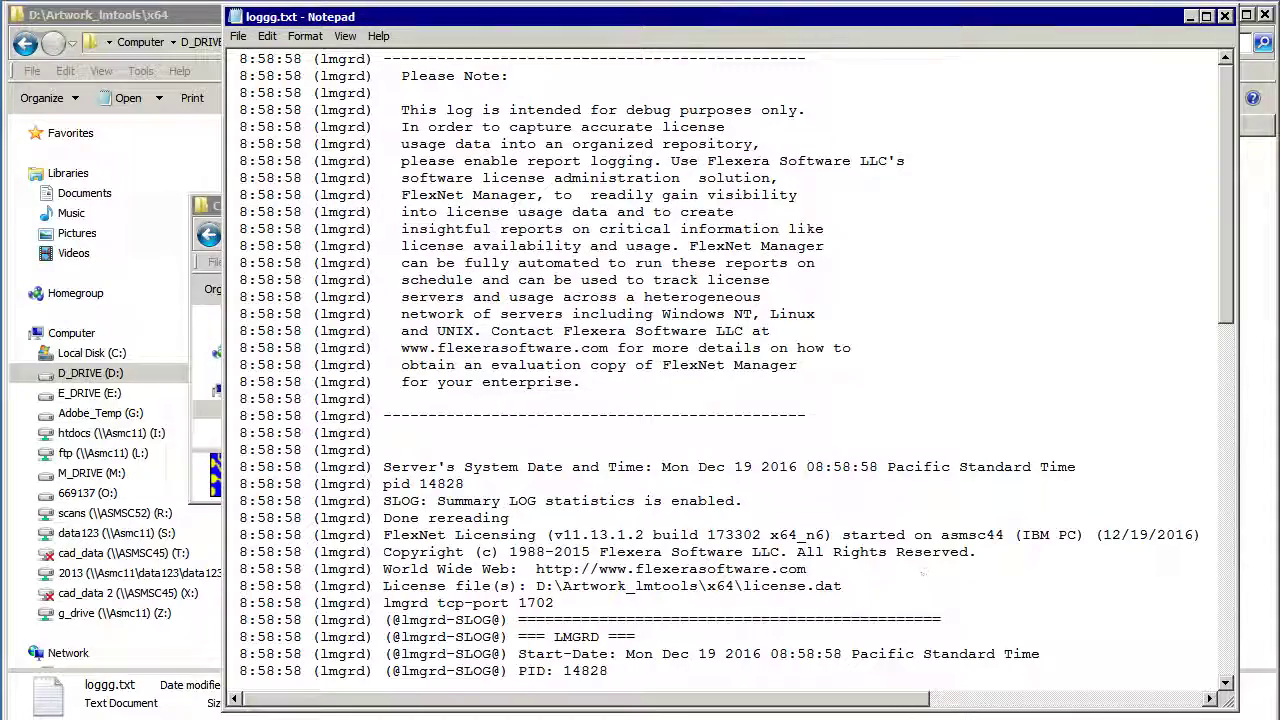
Step: Reload loggg.txt and highlight the OUT: "ACS5II" line and both blocks of UNSUPPORTED lines
{"action": "left_click", "coordinate": [1226, 18]}
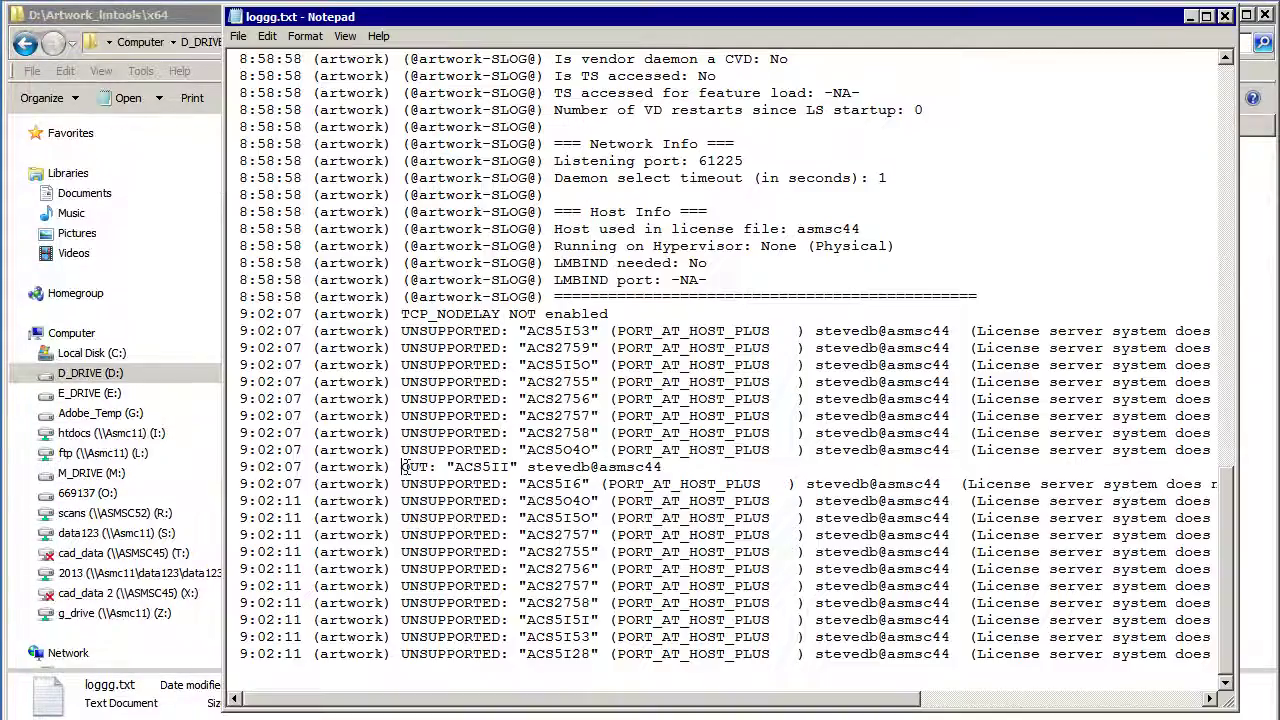
{"action": "left_click_drag", "start_coordinate": [401, 467], "coordinate": [672, 467]}
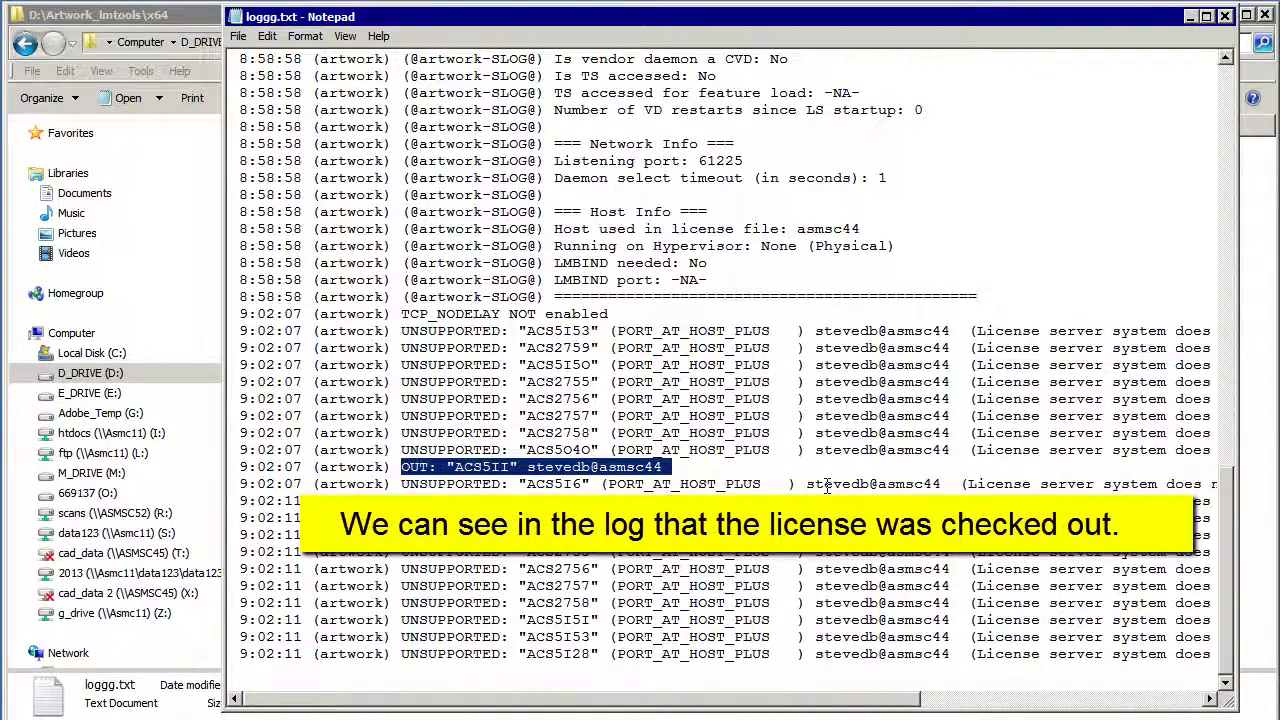
{"action": "left_click_drag", "start_coordinate": [402, 331], "coordinate": [779, 450]}
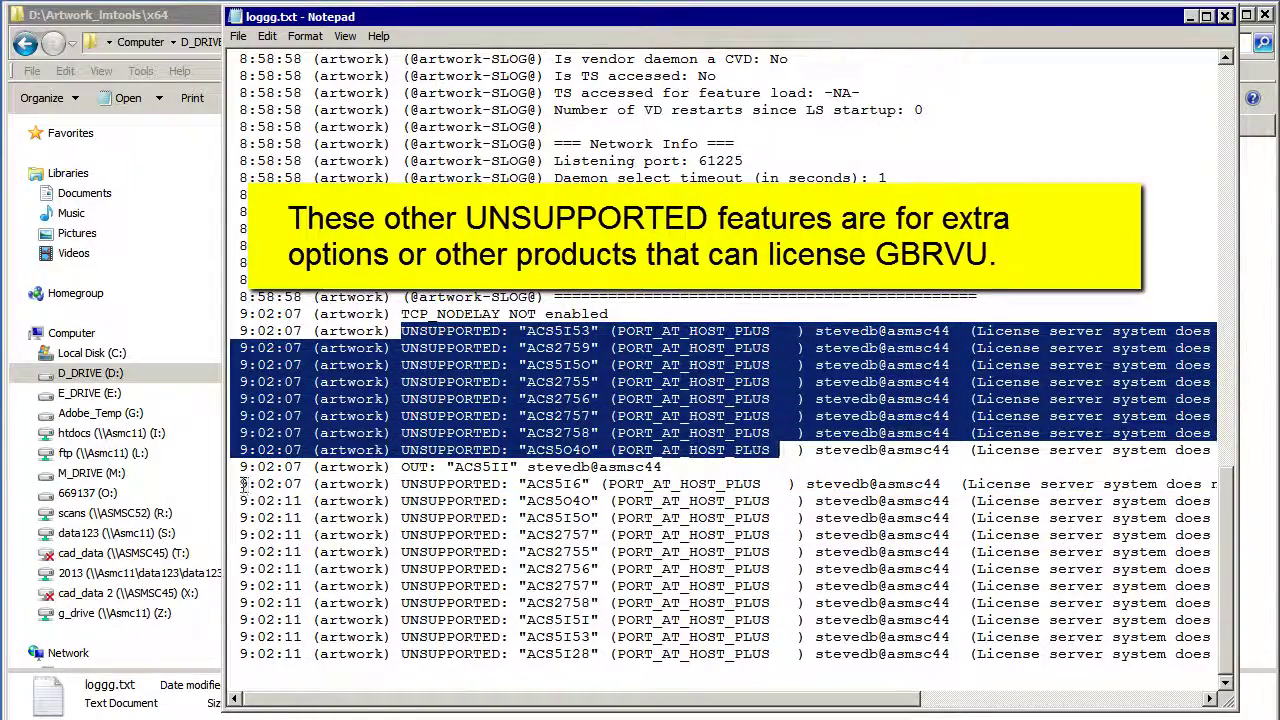
{"action": "left_click_drag", "start_coordinate": [244, 486], "coordinate": [779, 654]}
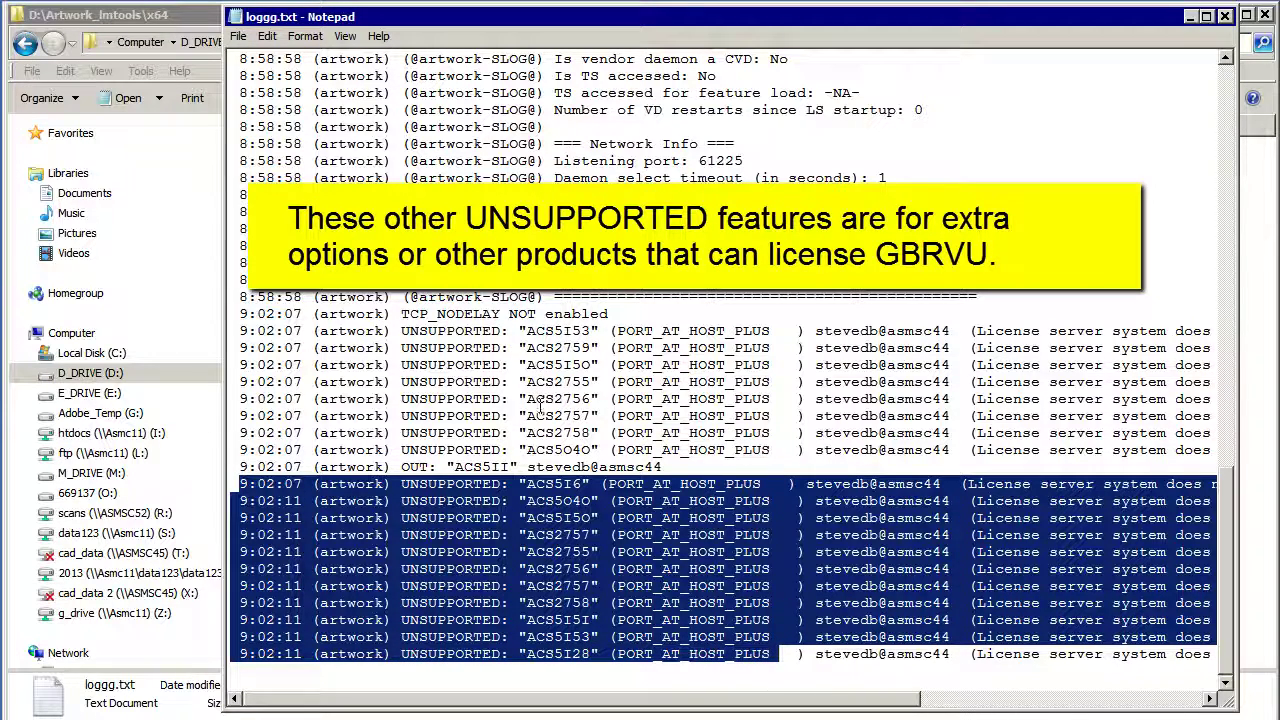
Step: Re-highlight the 9:02:07 UNSUPPORTED lines, then the ACS5II name and its whole checkout line
{"action": "left_click", "coordinate": [254, 342]}
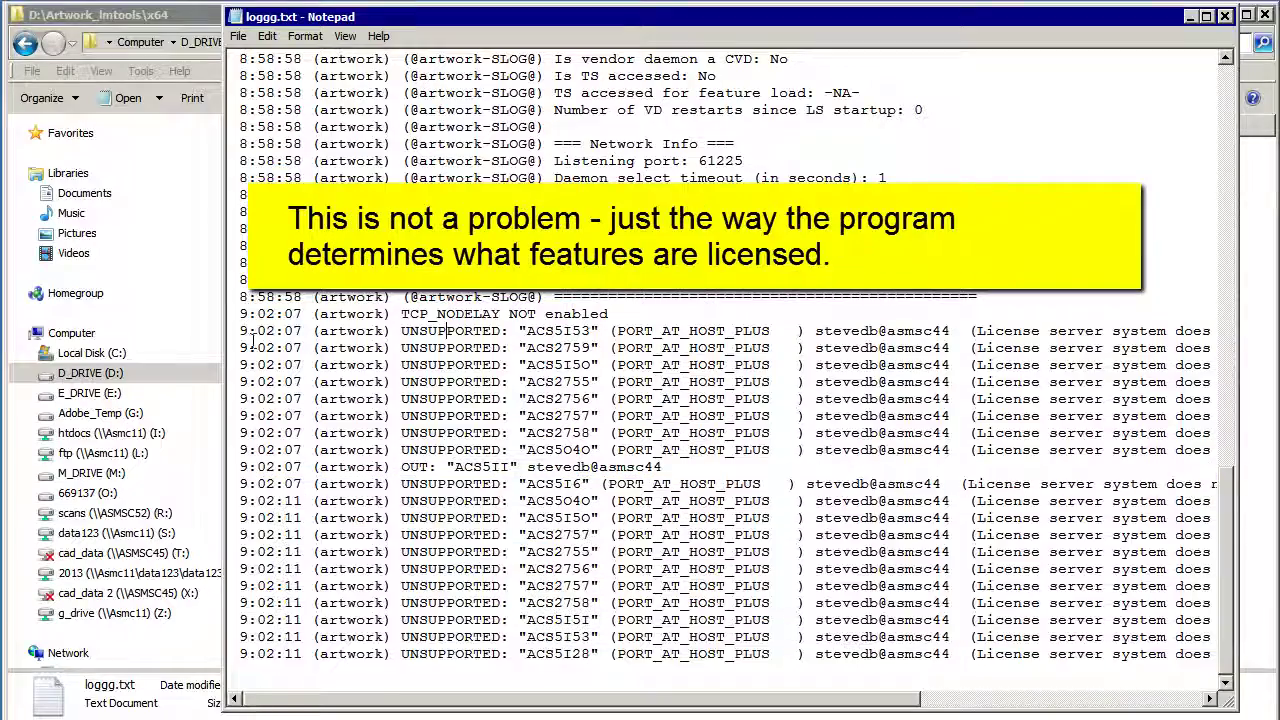
{"action": "left_click_drag", "start_coordinate": [232, 326], "coordinate": [782, 450]}
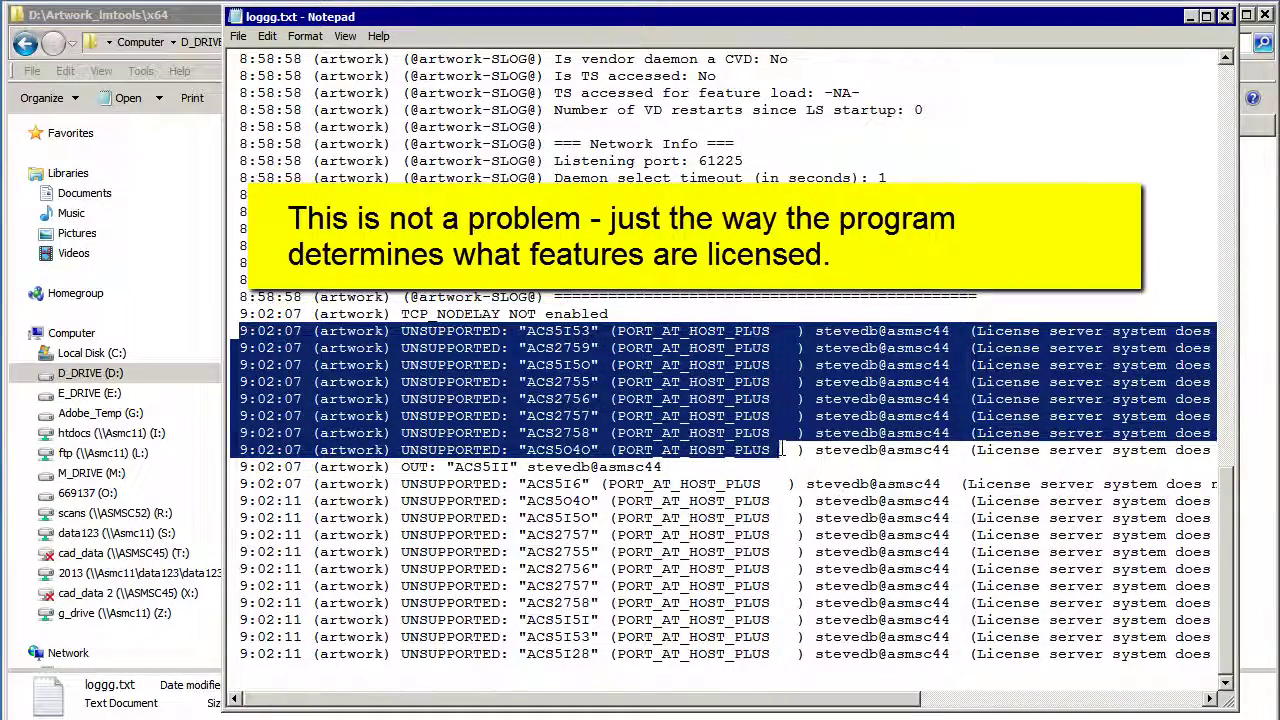
{"action": "left_click", "coordinate": [601, 484]}
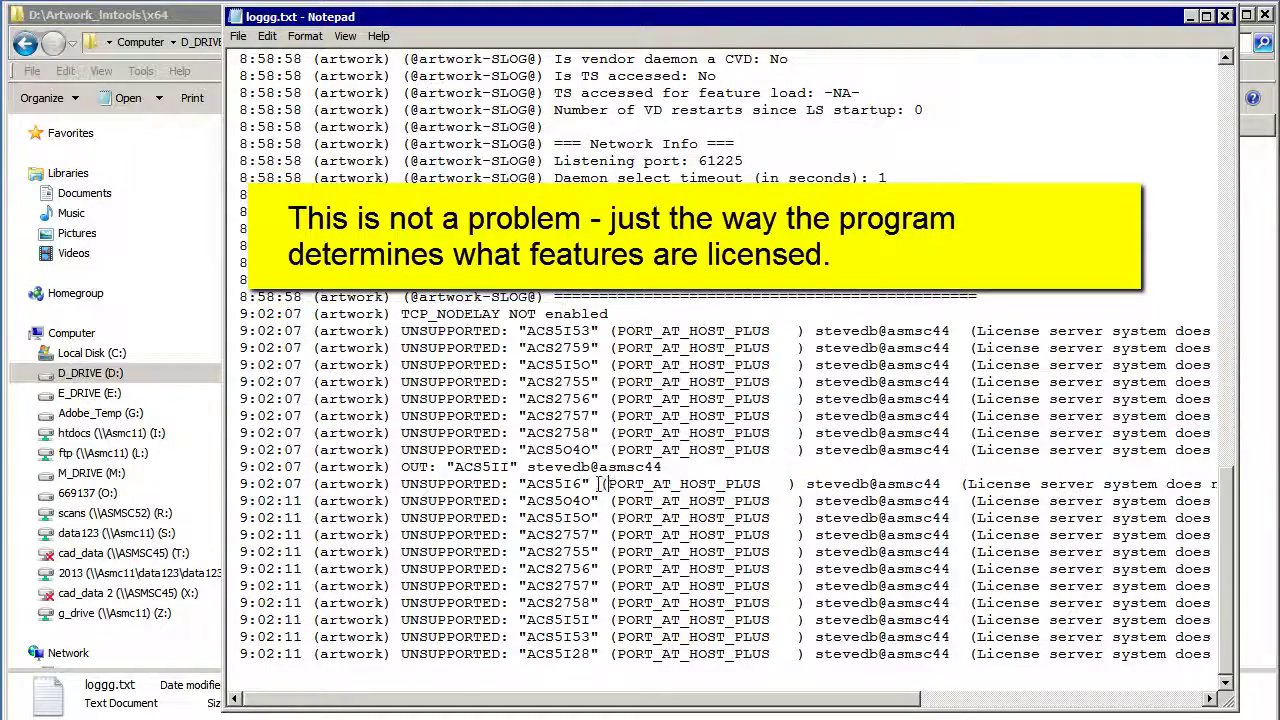
{"action": "left_click_drag", "start_coordinate": [510, 467], "coordinate": [463, 468]}
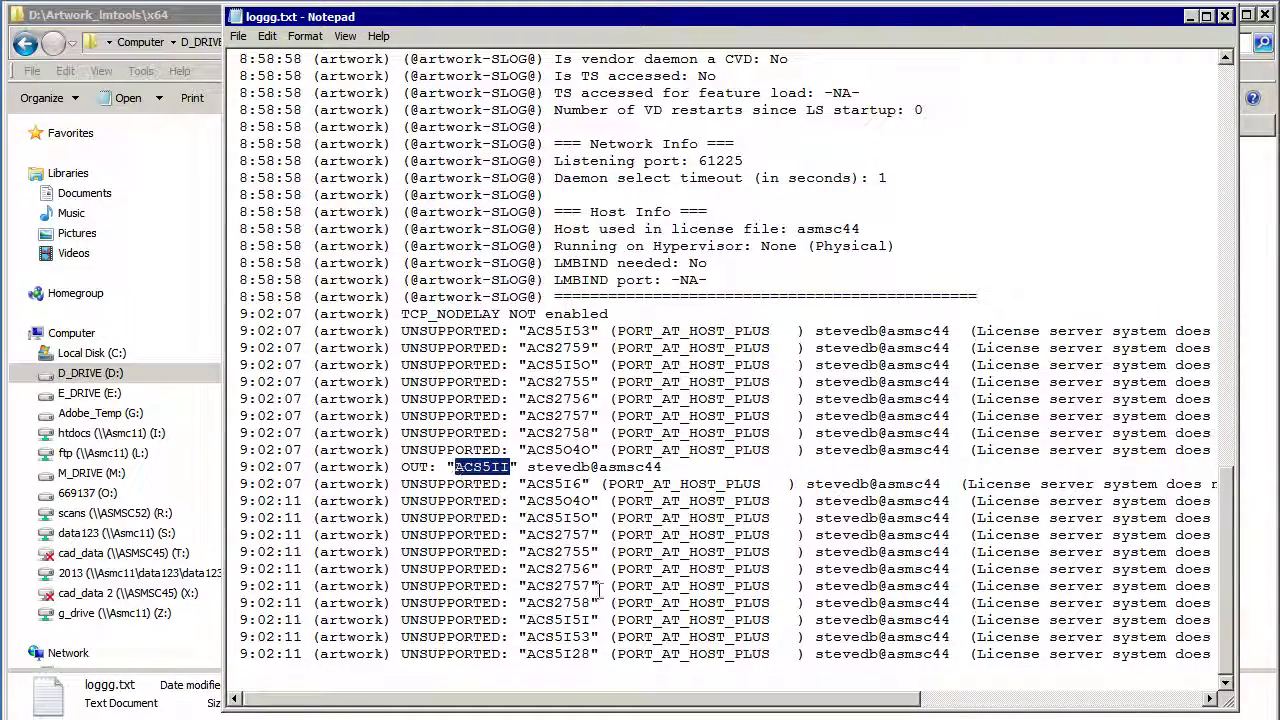
{"action": "left_click_drag", "start_coordinate": [663, 470], "coordinate": [228, 470]}
Step: Exit GBRVU and highlight the final 9:03:35 IN: "ACS5II" check-in line in the log
{"action": "left_click", "coordinate": [433, 470]}
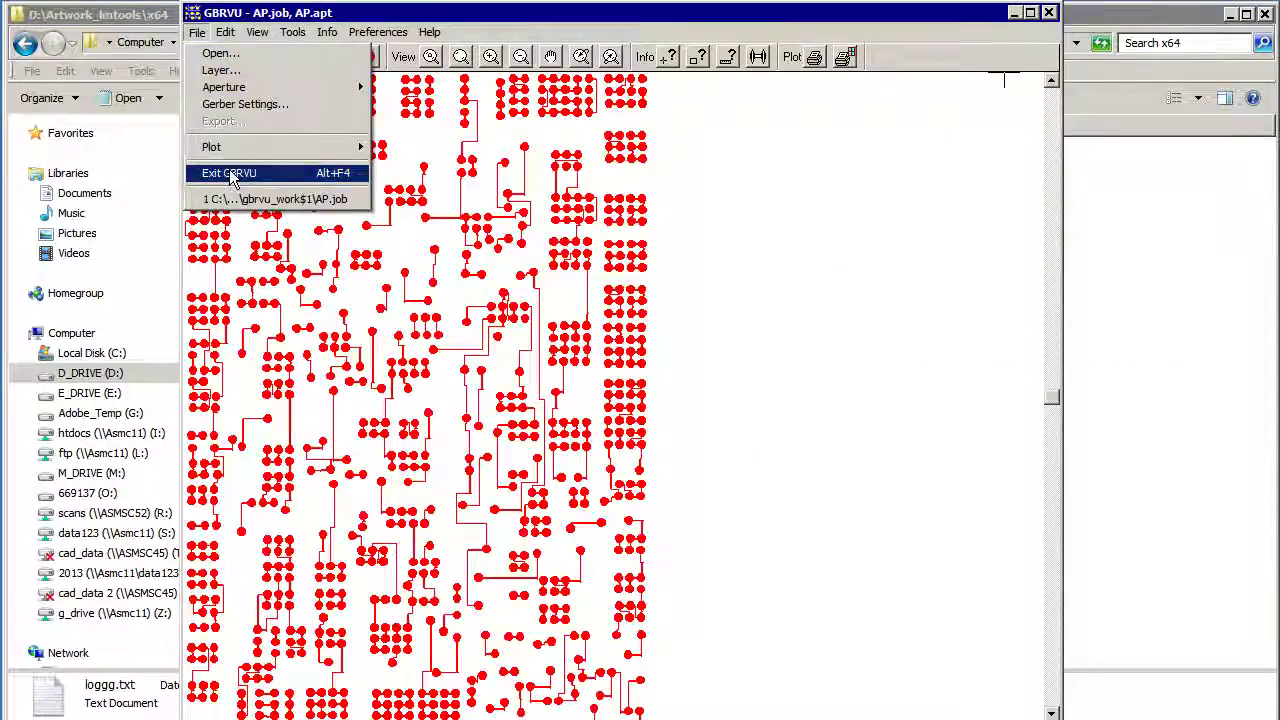
{"action": "left_click", "coordinate": [229, 172]}
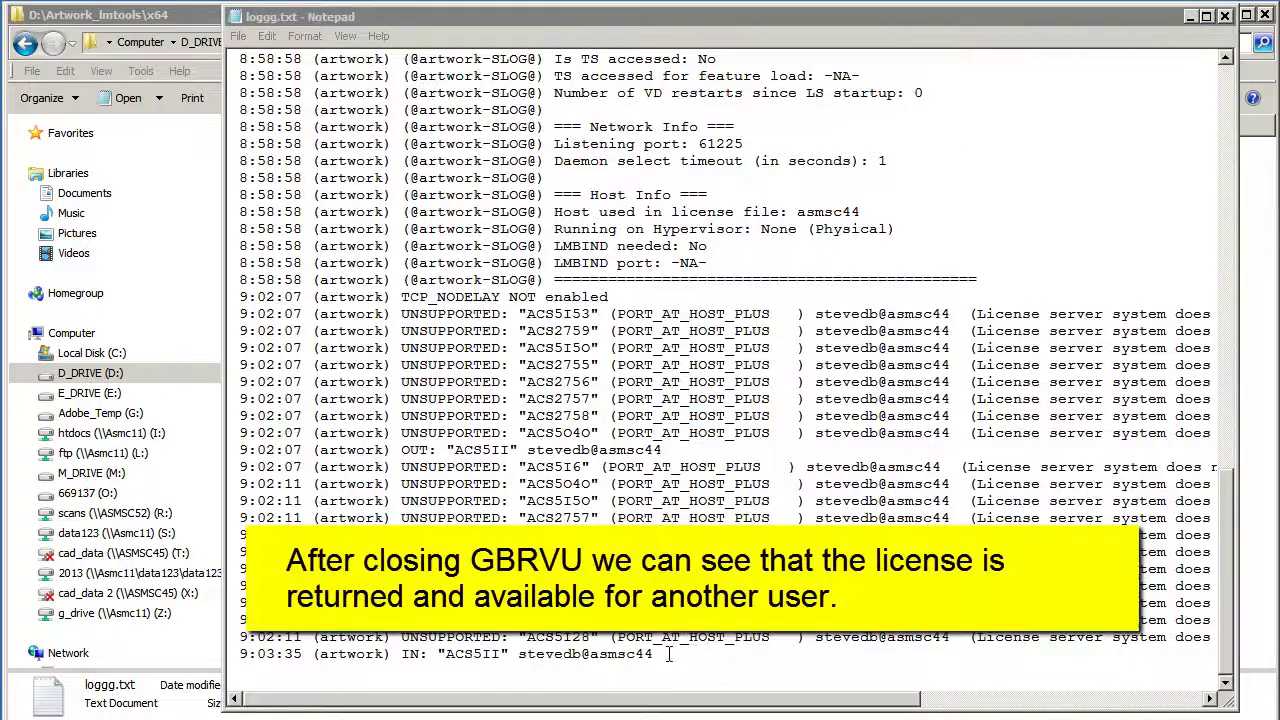
{"action": "left_click_drag", "start_coordinate": [662, 654], "coordinate": [240, 654]}
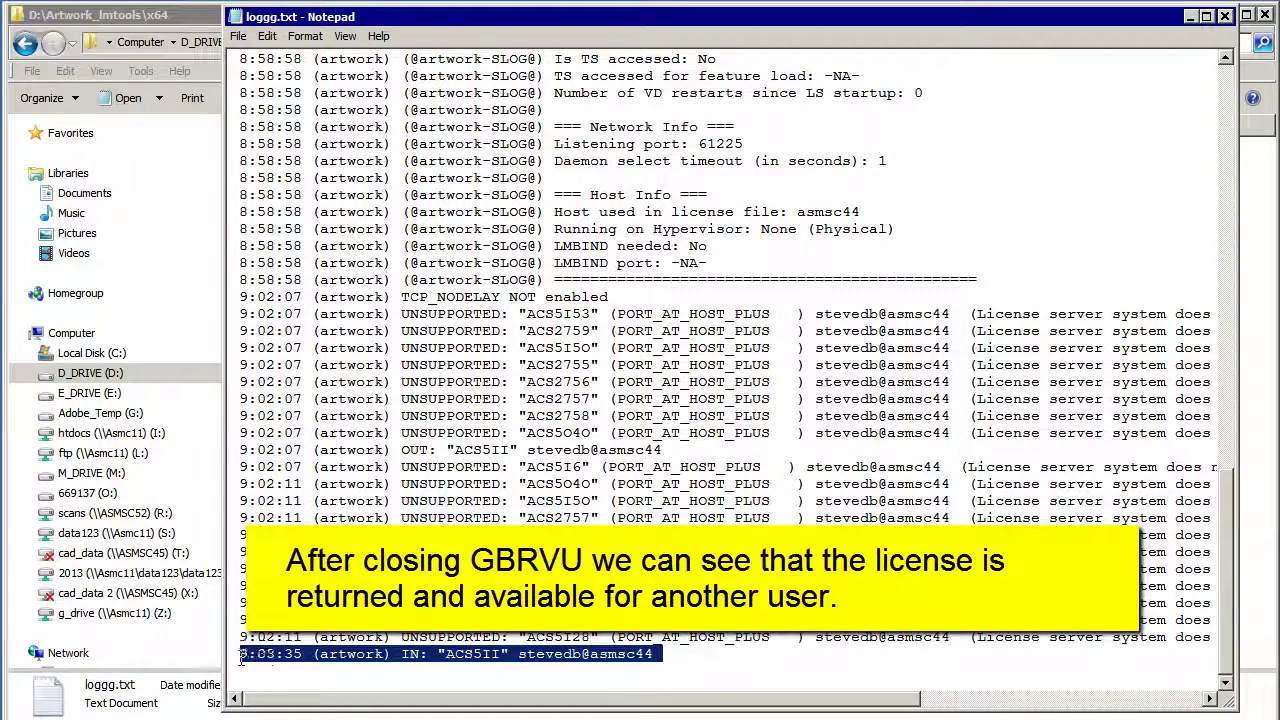
{"action": "double_click", "coordinate": [410, 654]}
{"action": "left_click", "coordinate": [670, 657]}
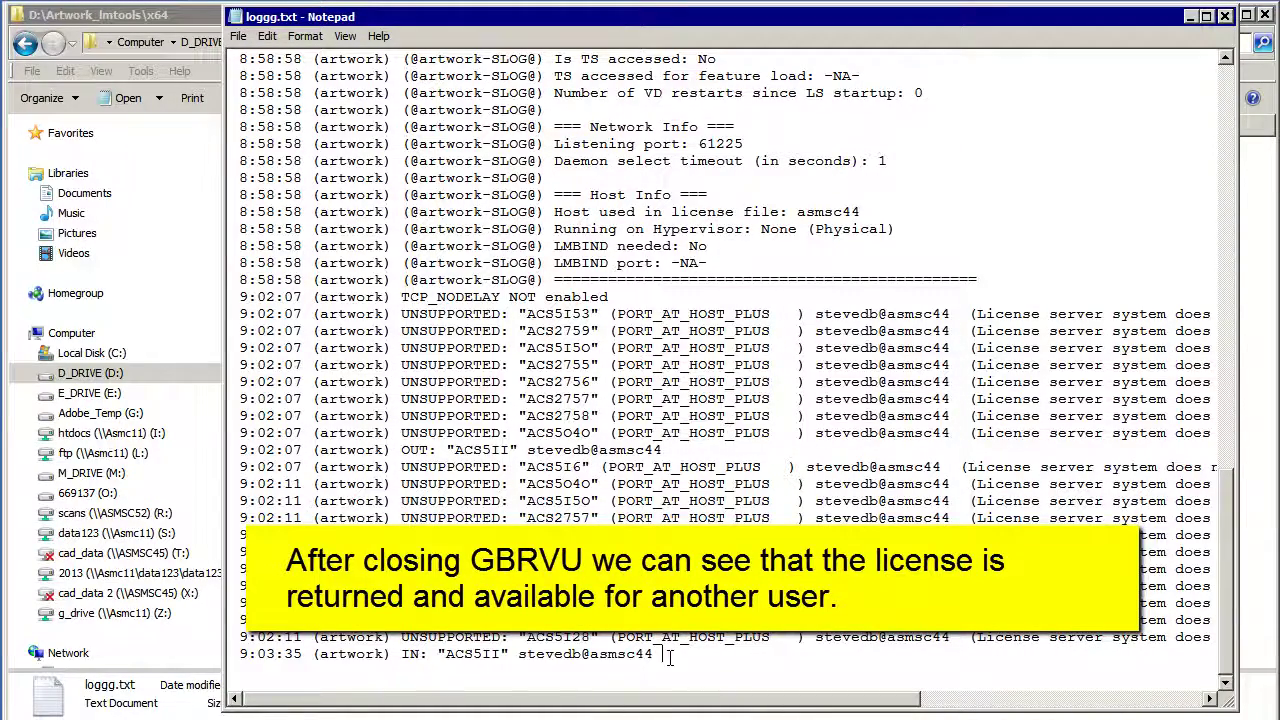